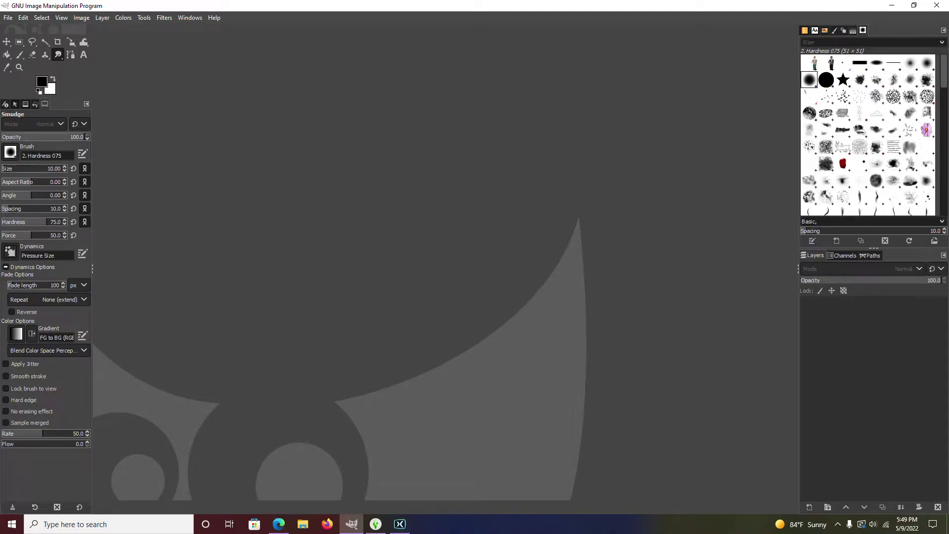
# - Open the Sims woman screenshot 05-09-22_3-43-35 PM.png
pyautogui.click(8, 18)
pyautogui.click(23, 53)
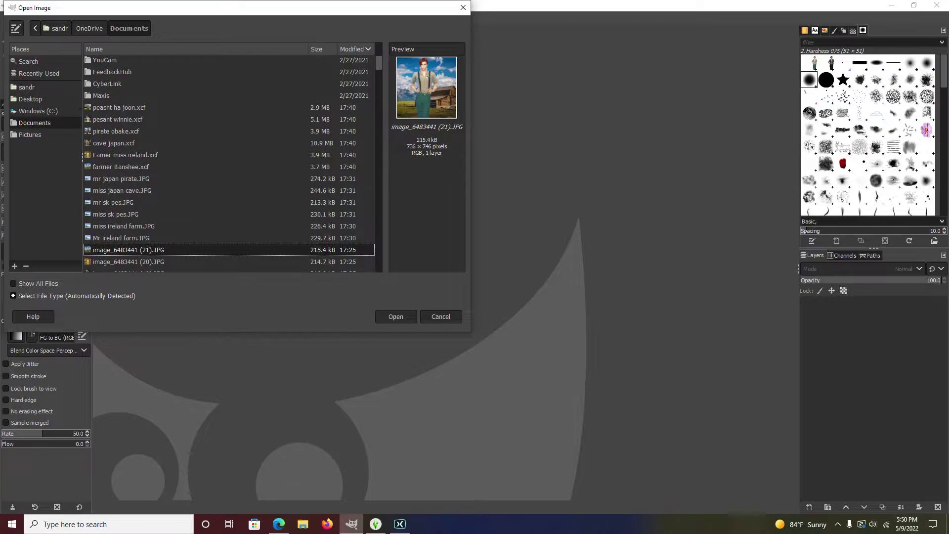
pyautogui.scroll(-6, 233, 163)
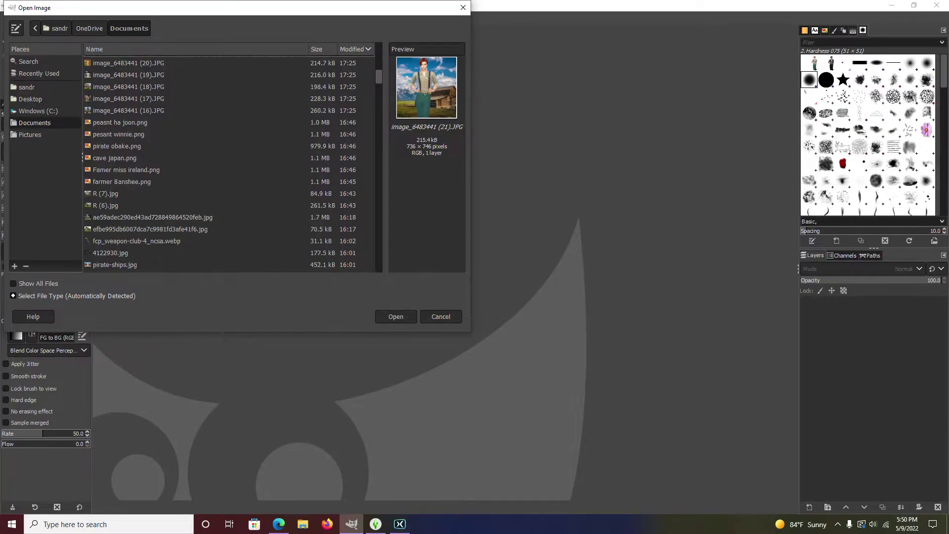
pyautogui.scroll(-3, 220, 163)
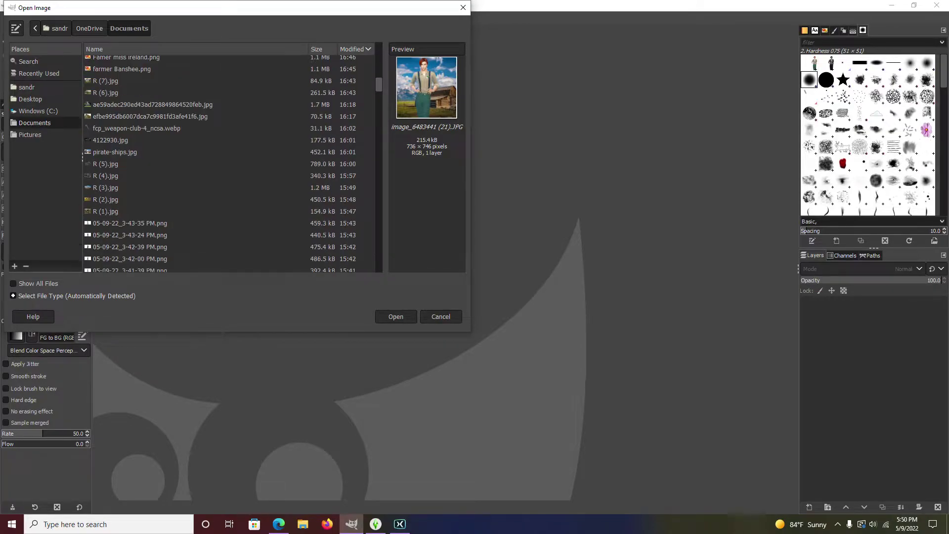
pyautogui.click(130, 151)
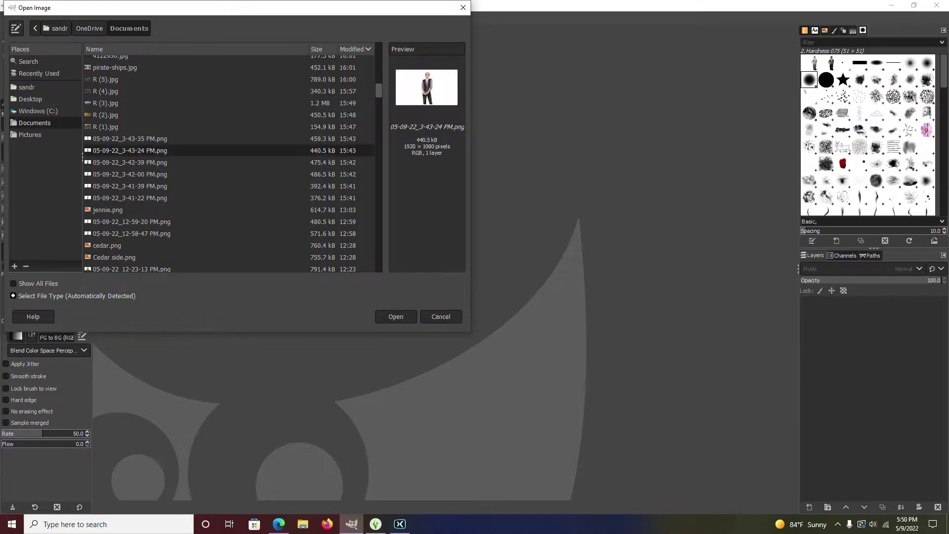
pyautogui.click(130, 139)
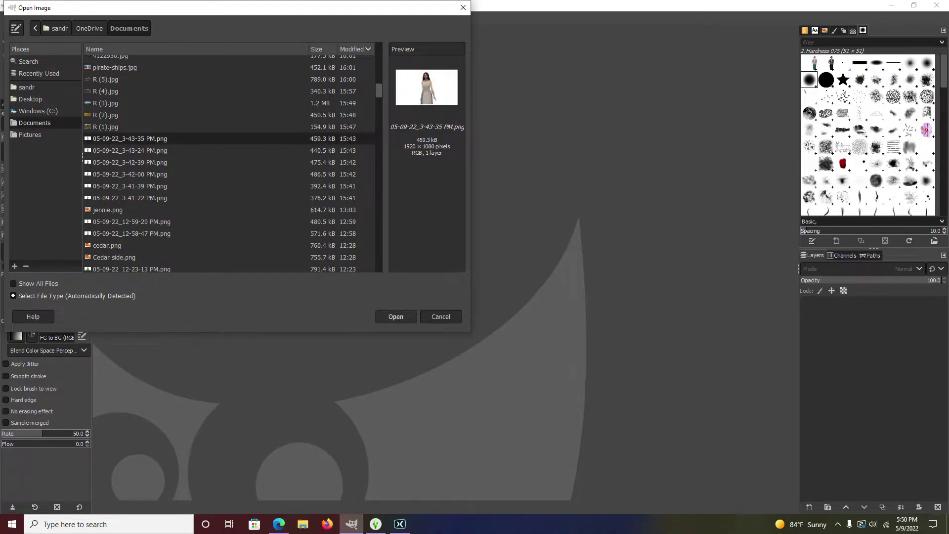
pyautogui.click(395, 316)
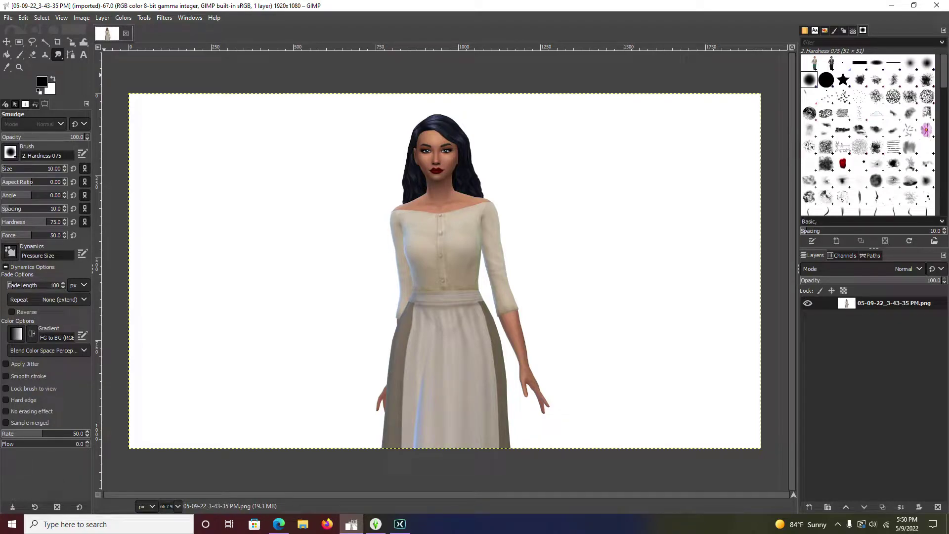
# - Preview the candidate background photos and open the thatched-hut JPG
pyautogui.click(8, 18)
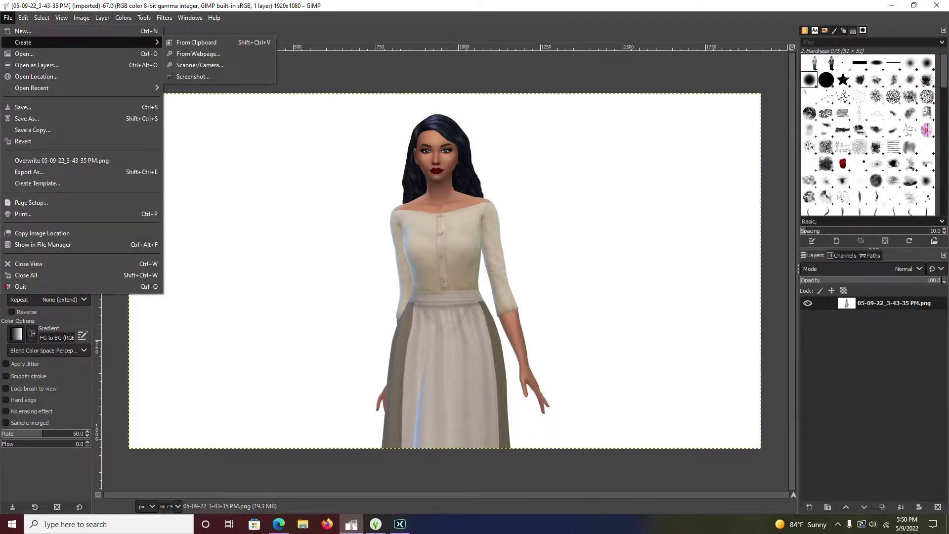
pyautogui.click(22, 49)
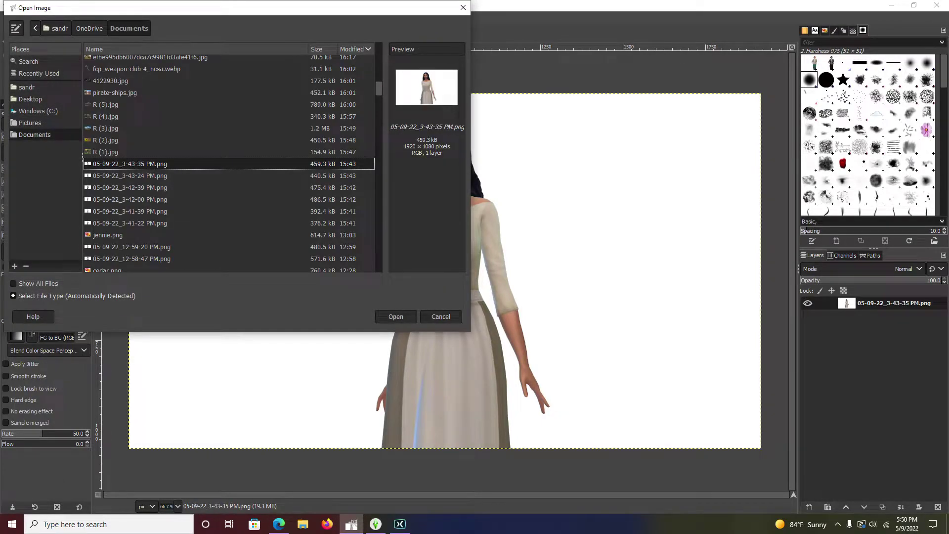
pyautogui.click(106, 141)
pyautogui.click(106, 152)
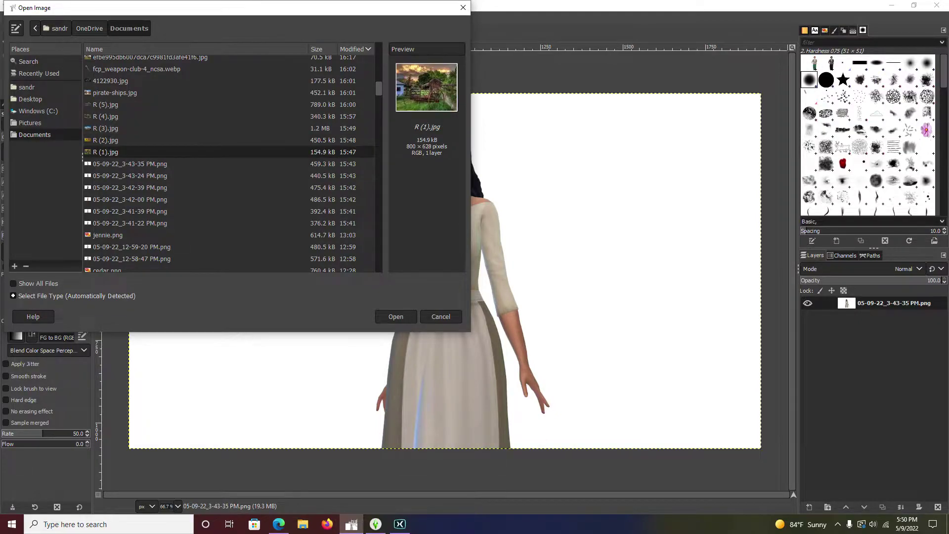
pyautogui.click(105, 128)
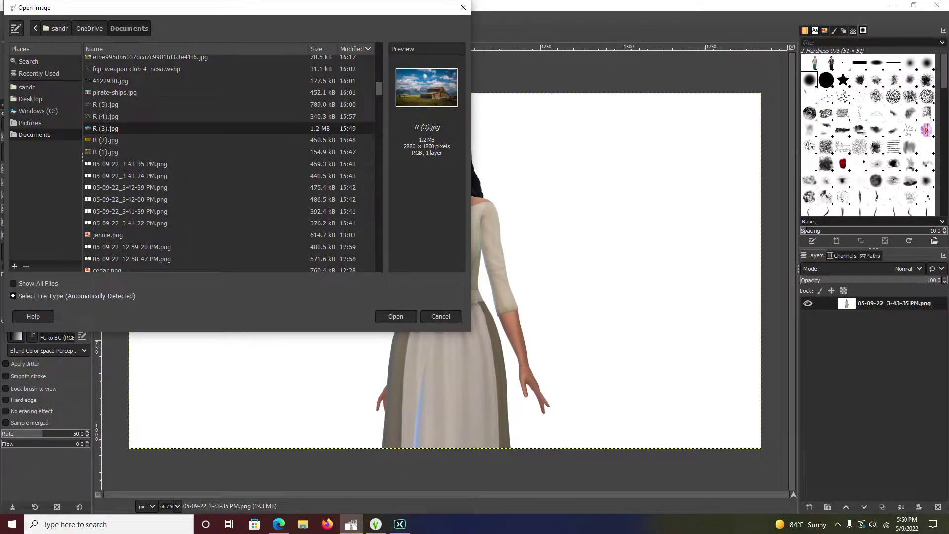
pyautogui.click(106, 117)
pyautogui.click(105, 105)
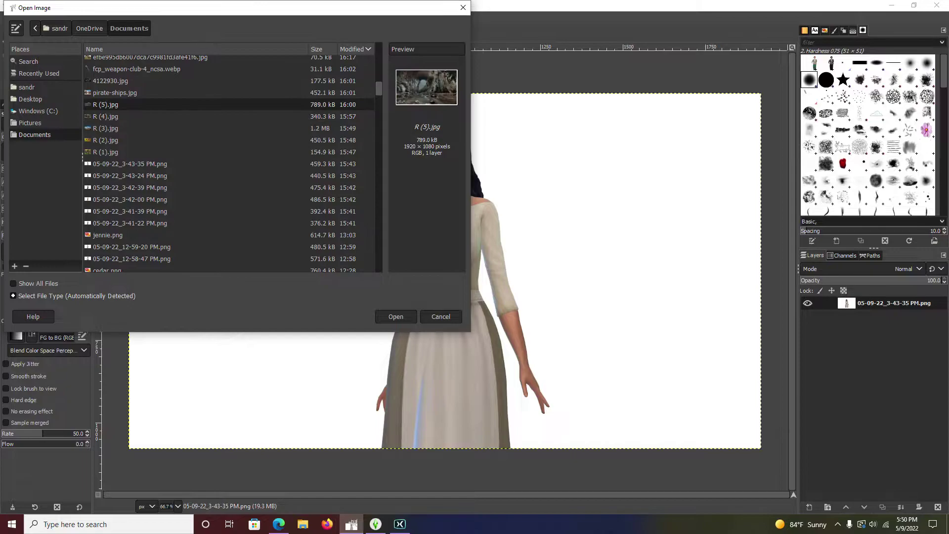
pyautogui.scroll(2, 230, 164)
pyautogui.click(149, 115)
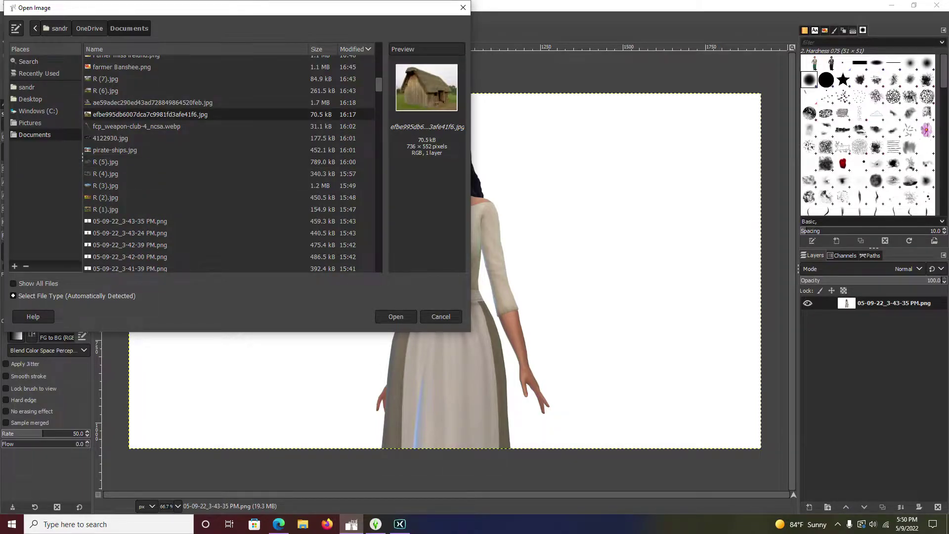
pyautogui.click(150, 103)
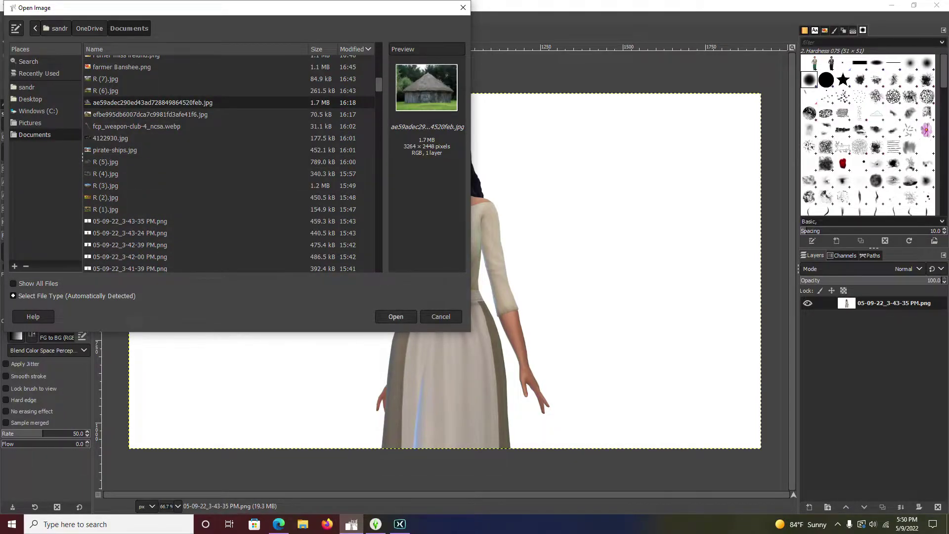
pyautogui.click(396, 317)
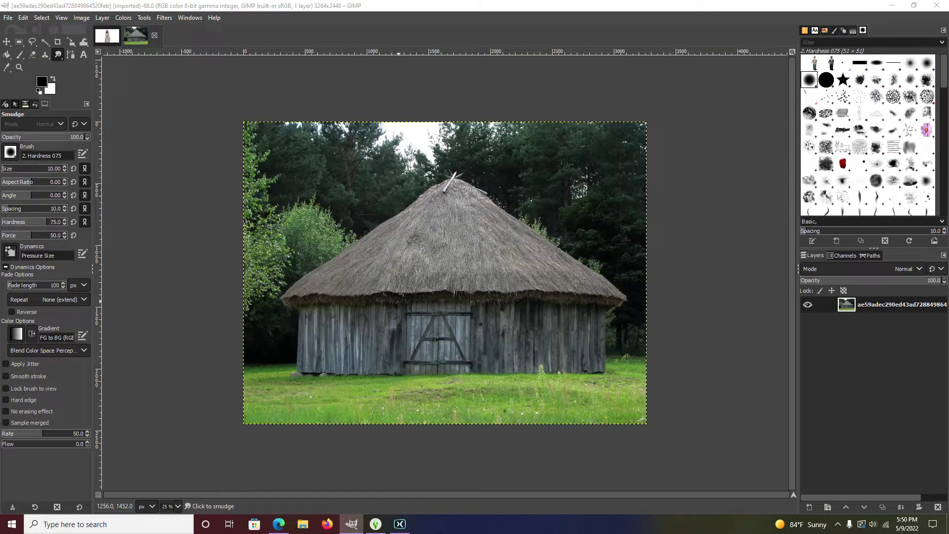
# - Create a new blank white image 736 px wide and 746 px high
pyautogui.click(8, 18)
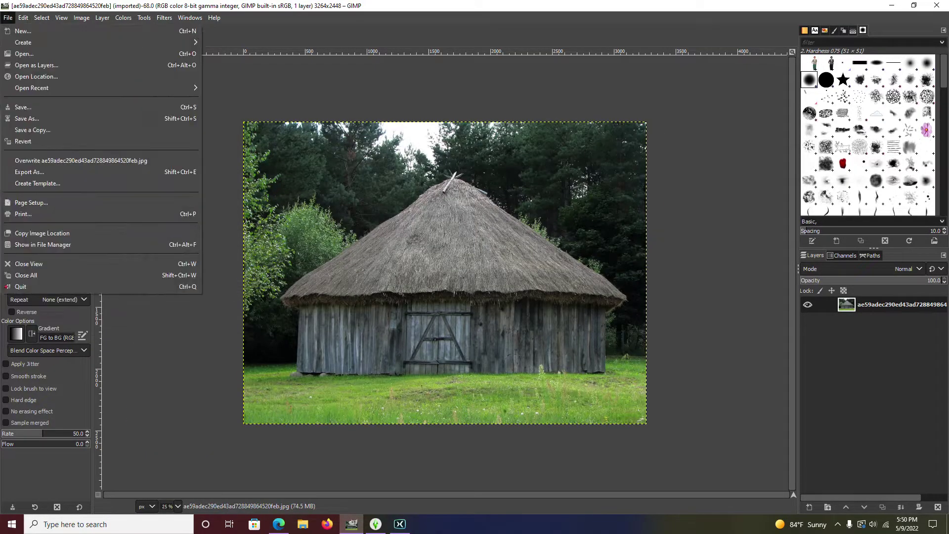
pyautogui.click(21, 31)
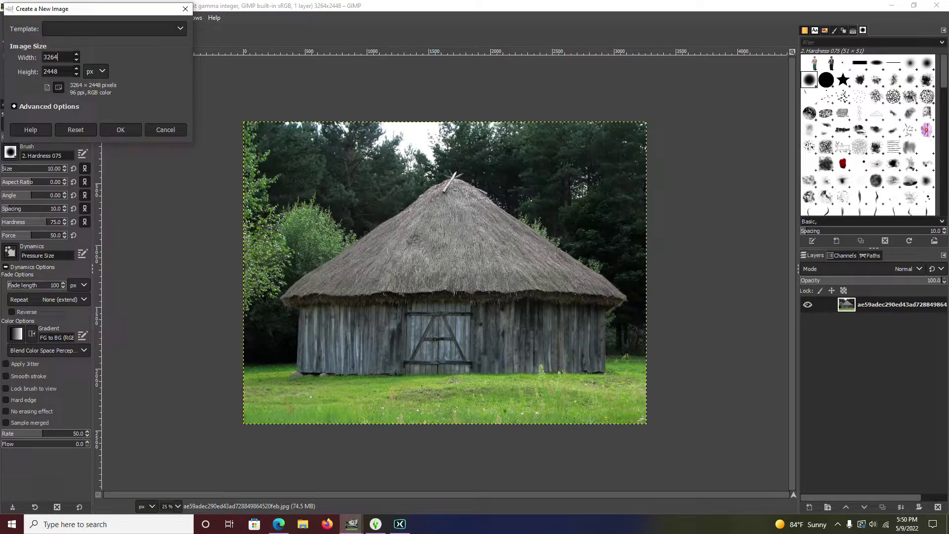
pyautogui.press('BackSpace')
pyautogui.press('BackSpace')
pyautogui.press('BackSpace')
pyautogui.press('BackSpace')
pyautogui.write('736')
pyautogui.press('Tab')
pyautogui.press('BackSpace')
pyautogui.write('746')
pyautogui.click(121, 129)
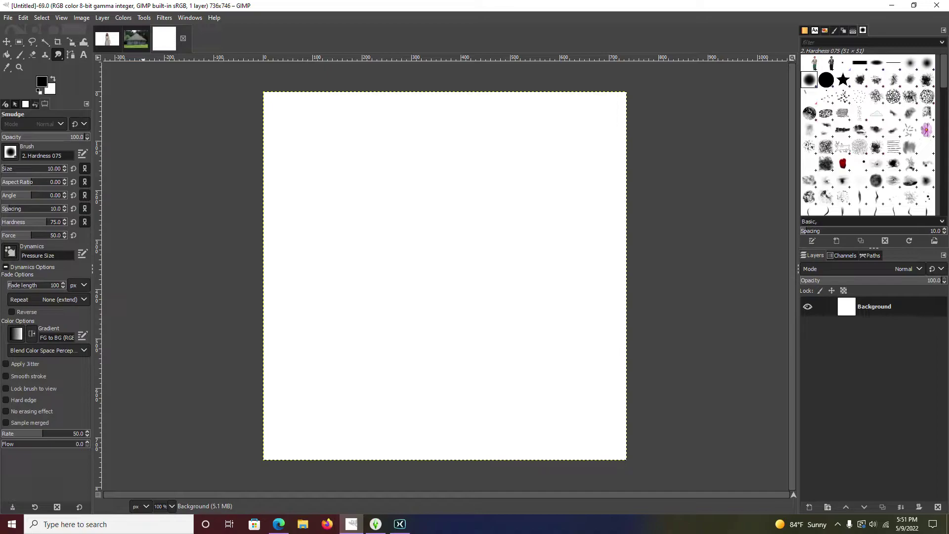
pyautogui.click(106, 39)
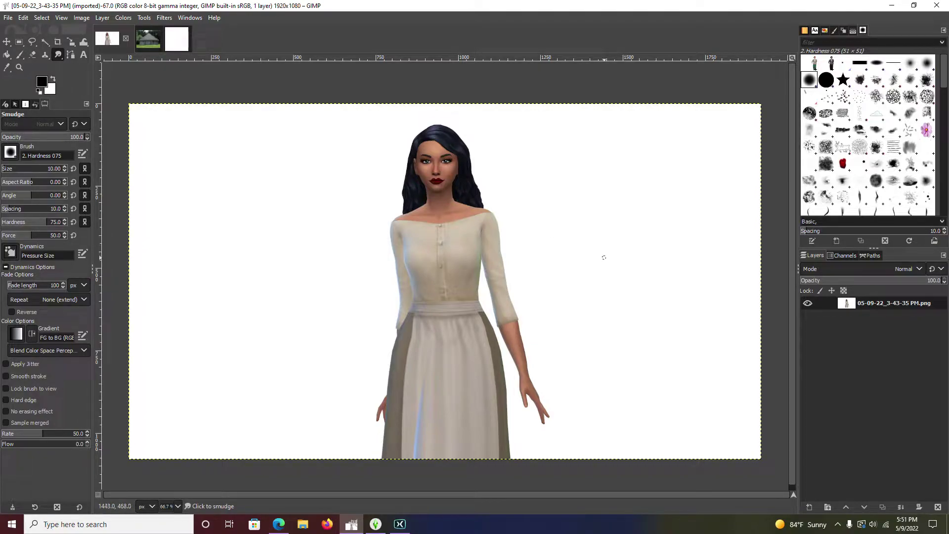
# - Add an alpha channel to the Sims woman screenshot's layer
pyautogui.rightClick(870, 303)
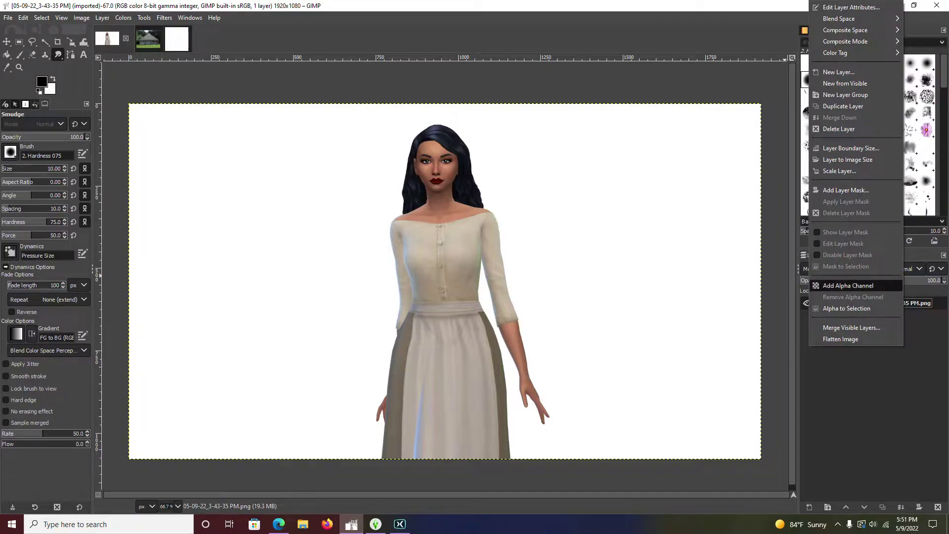
pyautogui.click(848, 285)
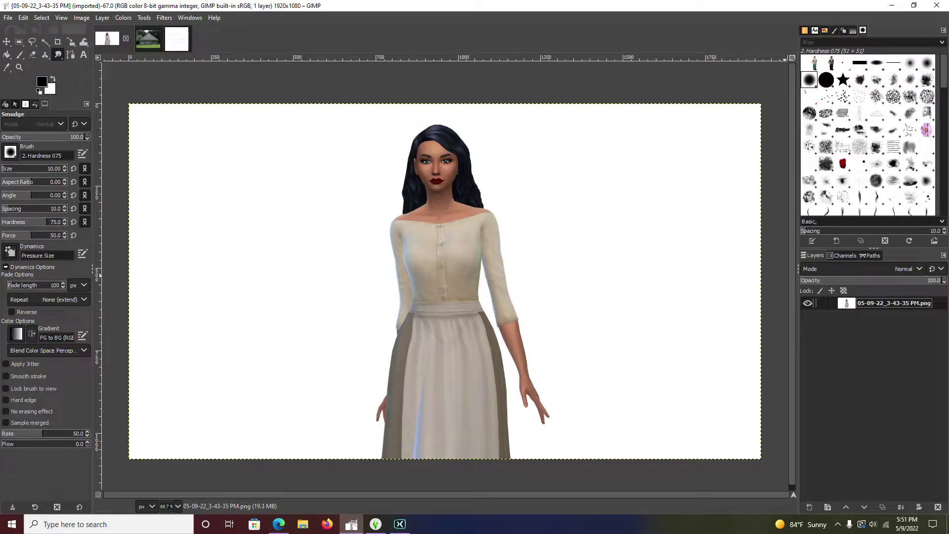
pyautogui.rightClick(870, 303)
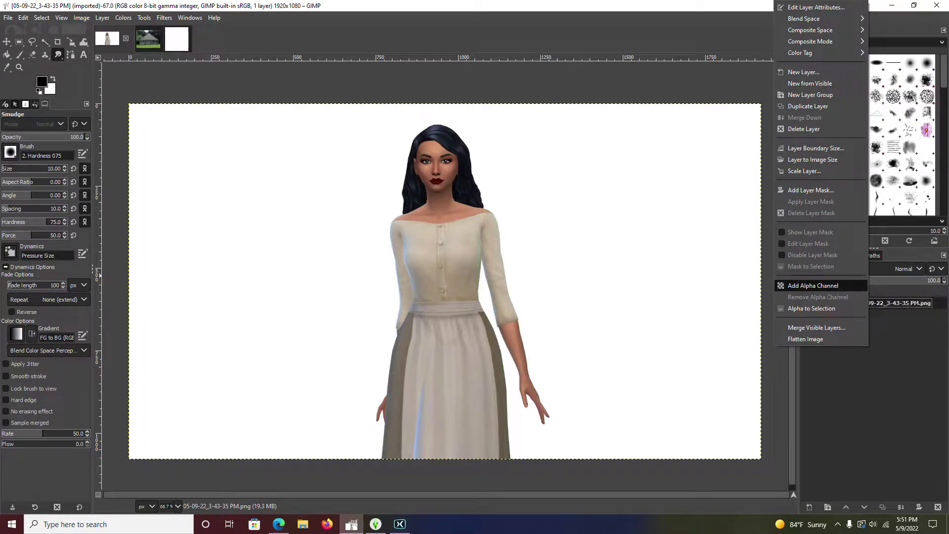
pyautogui.click(814, 285)
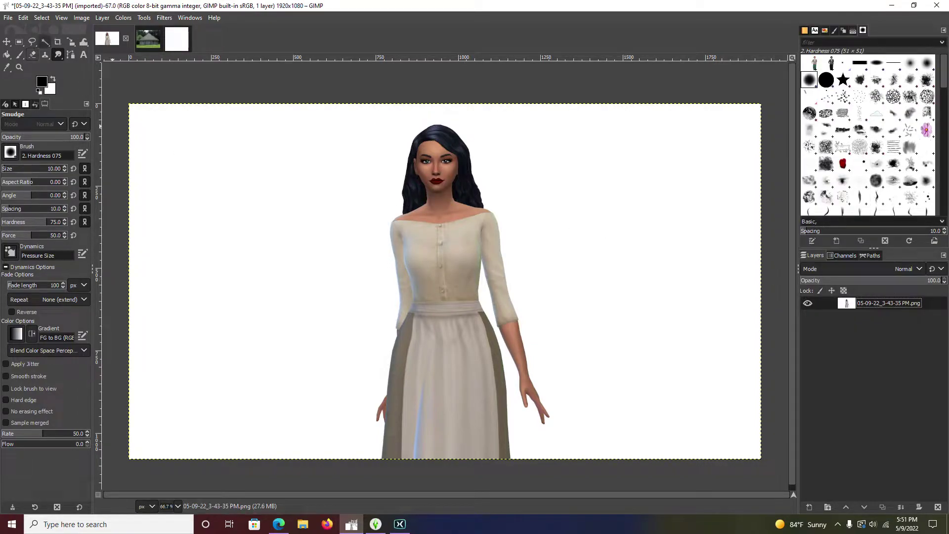
pyautogui.click(45, 41)
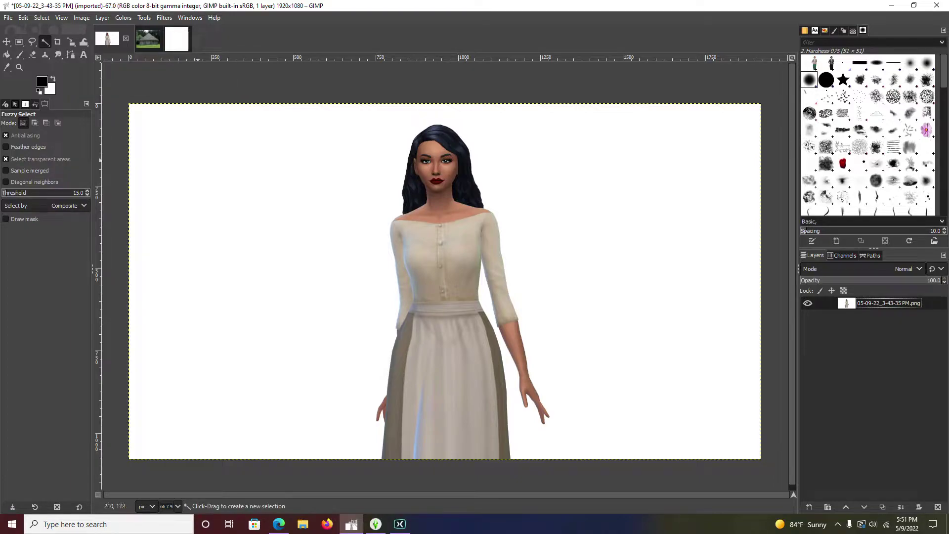
# - Fuzzy-select the white background, tuning the threshold until only the background is selected
pyautogui.click(253, 182)
pyautogui.moveTo(252, 181)
pyautogui.mouseDown()
pyautogui.moveTo(304, 209)
pyautogui.moveTo(236, 187)
pyautogui.mouseUp()
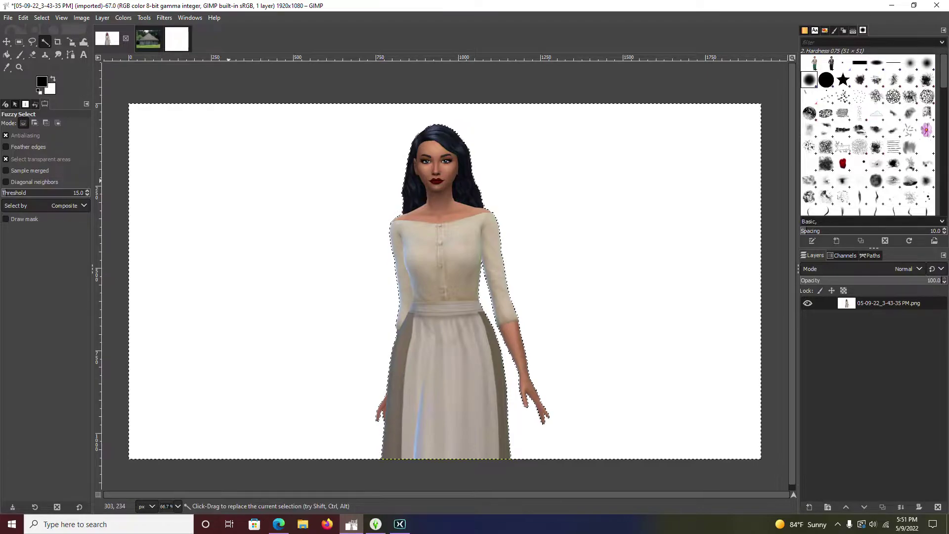
pyautogui.moveTo(226, 184); pyautogui.dragTo(267, 215)
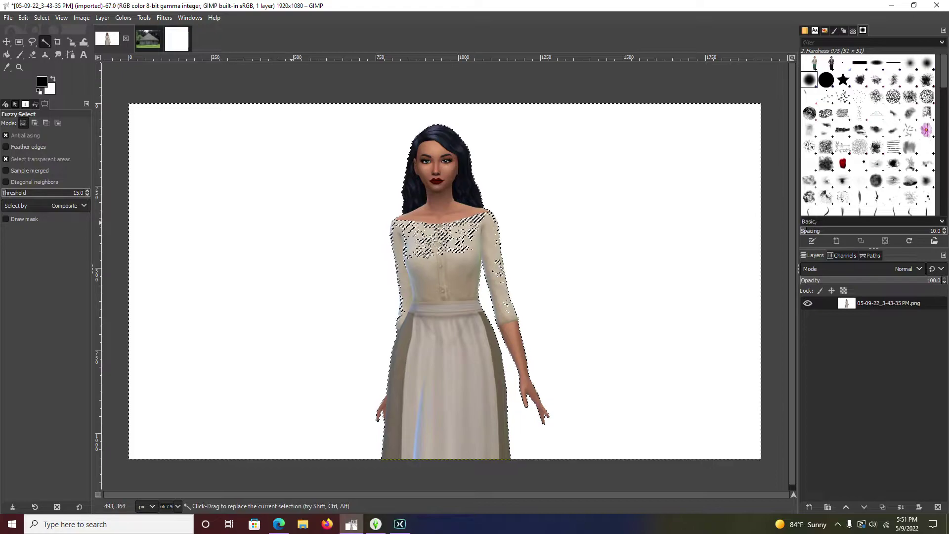
pyautogui.moveTo(291, 223); pyautogui.dragTo(286, 209)
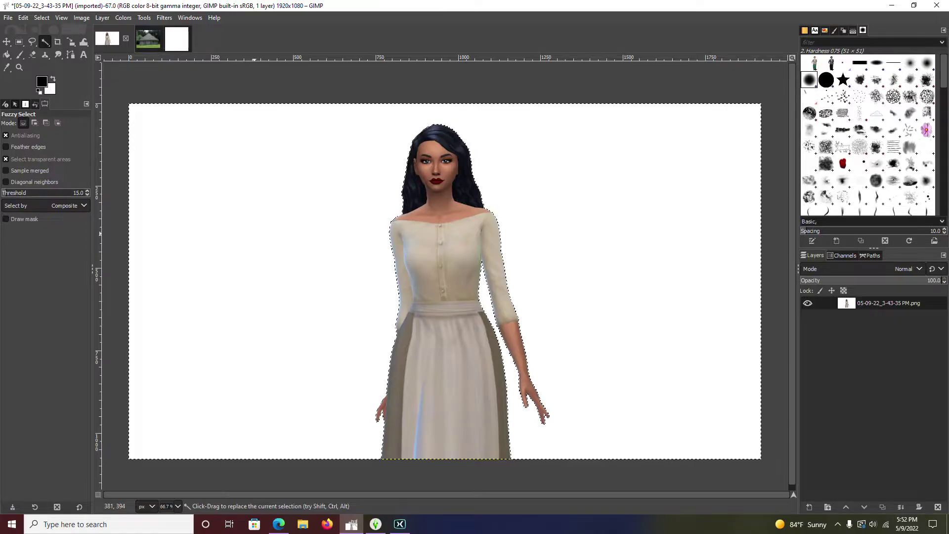
pyautogui.press('Delete')
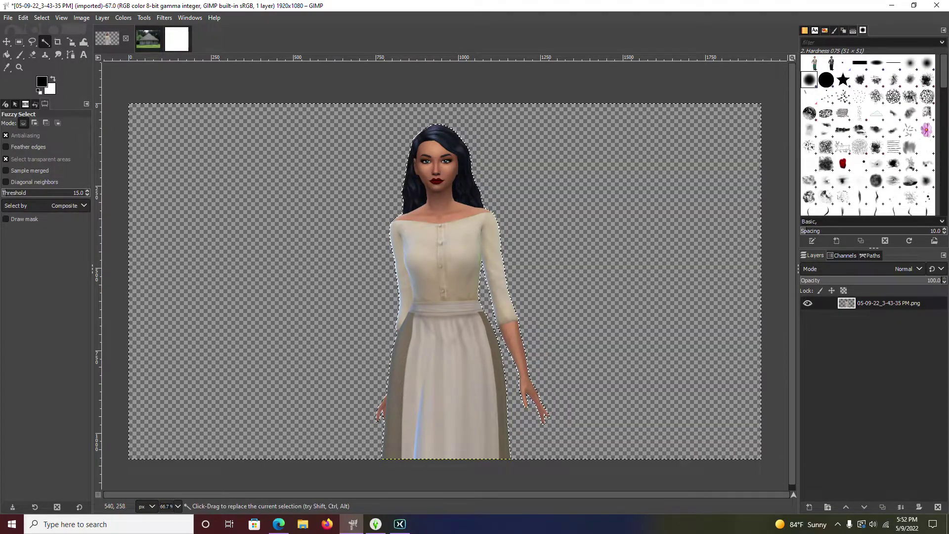
pyautogui.hotkey('ctrl', 'shift', 'a')
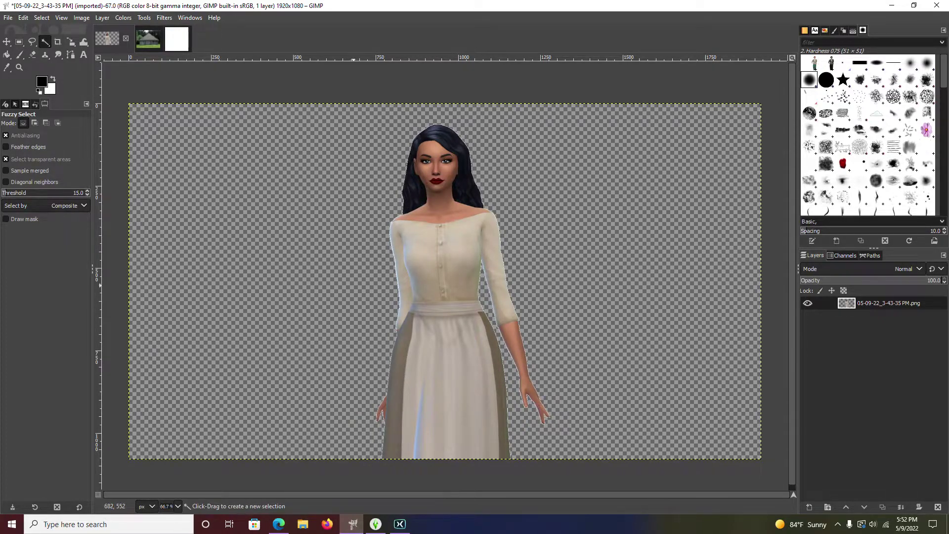
pyautogui.scroll(6, 389, 215)
pyautogui.scroll(-10, 481, 275)
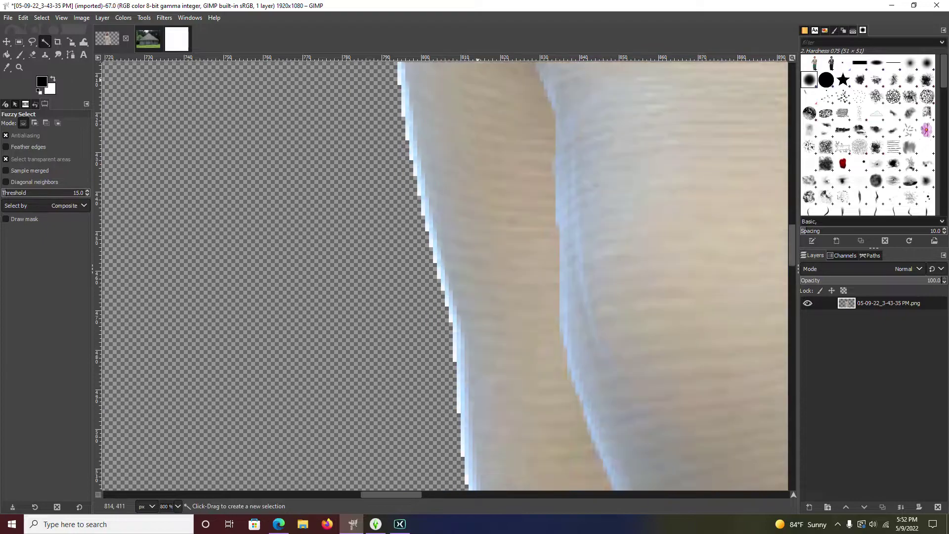
pyautogui.scroll(-7, 481, 274)
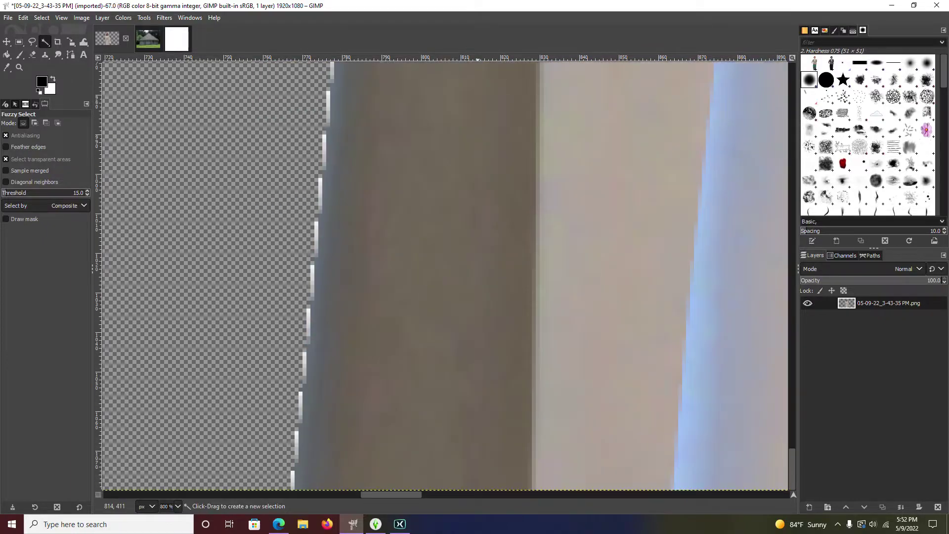
pyautogui.scroll(5, 595, 197)
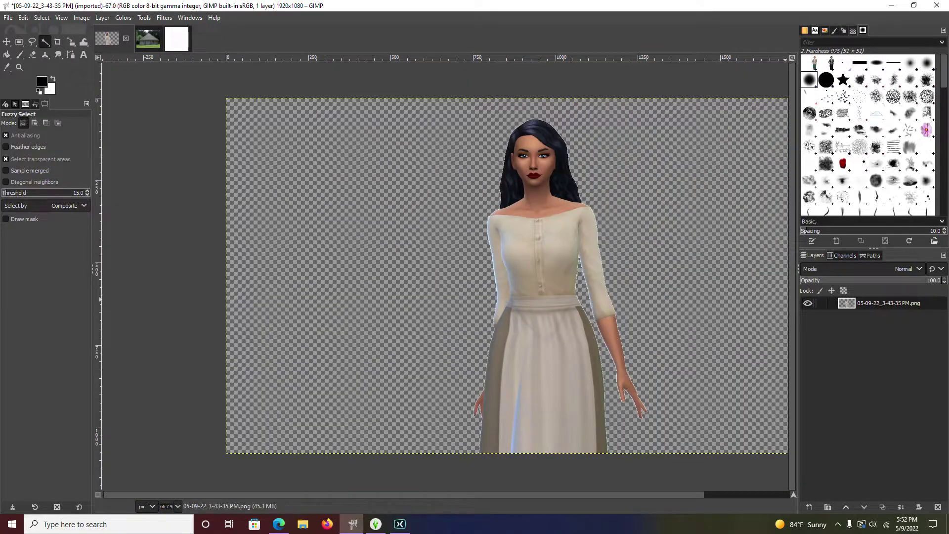
pyautogui.rightClick(866, 303)
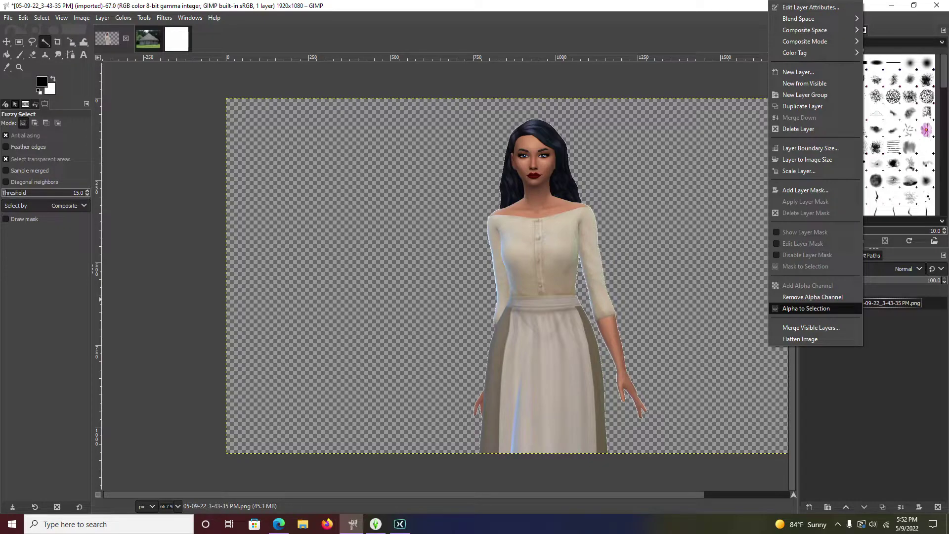
# - Make a selection from the character's alpha, shrink it by 1 px, and invert it
pyautogui.click(806, 308)
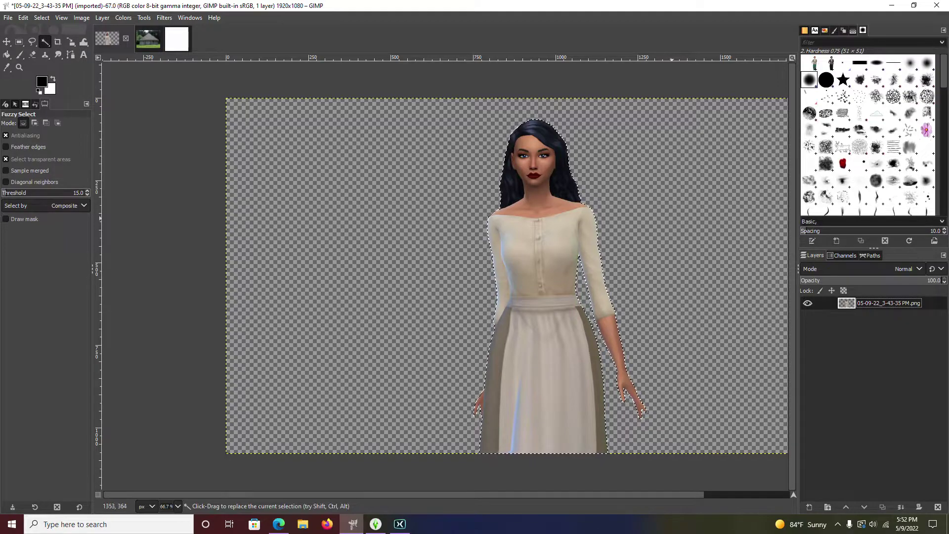
pyautogui.click(42, 18)
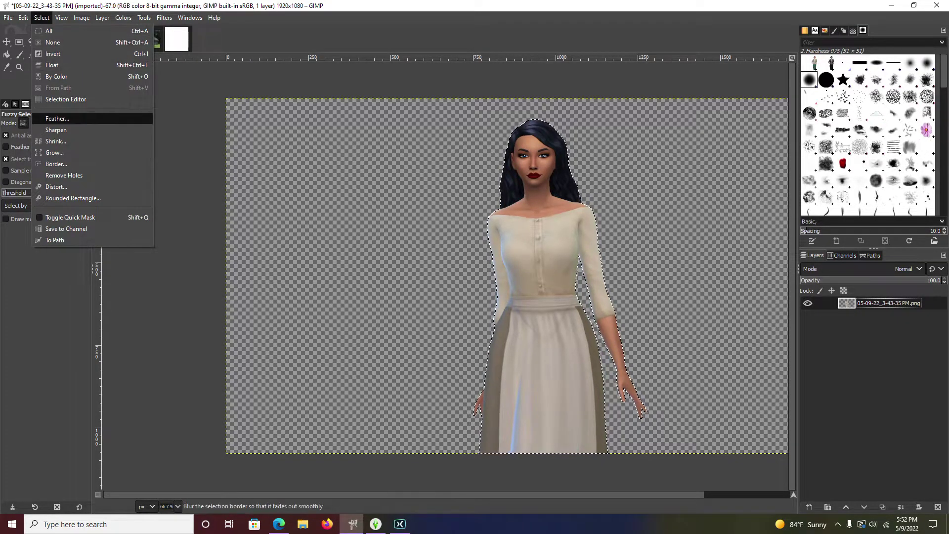
pyautogui.click(56, 141)
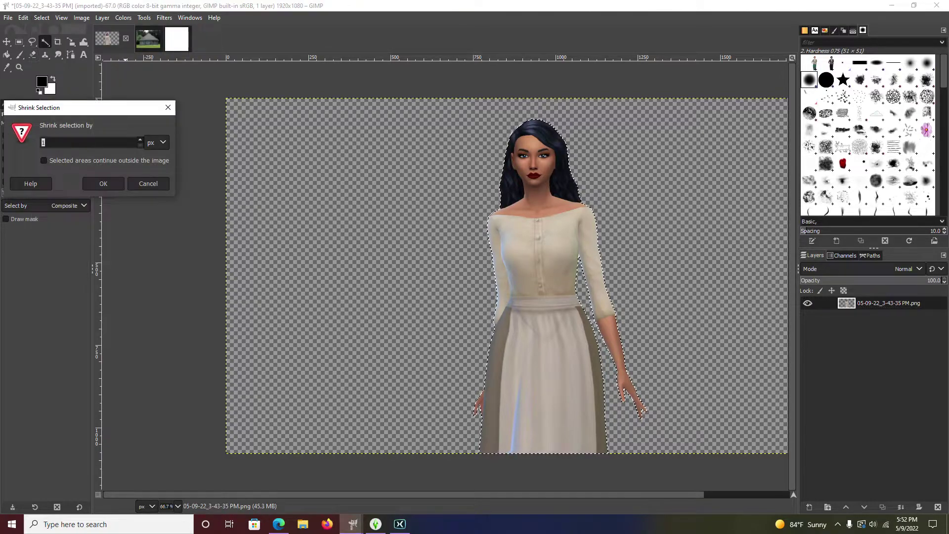
pyautogui.click(104, 183)
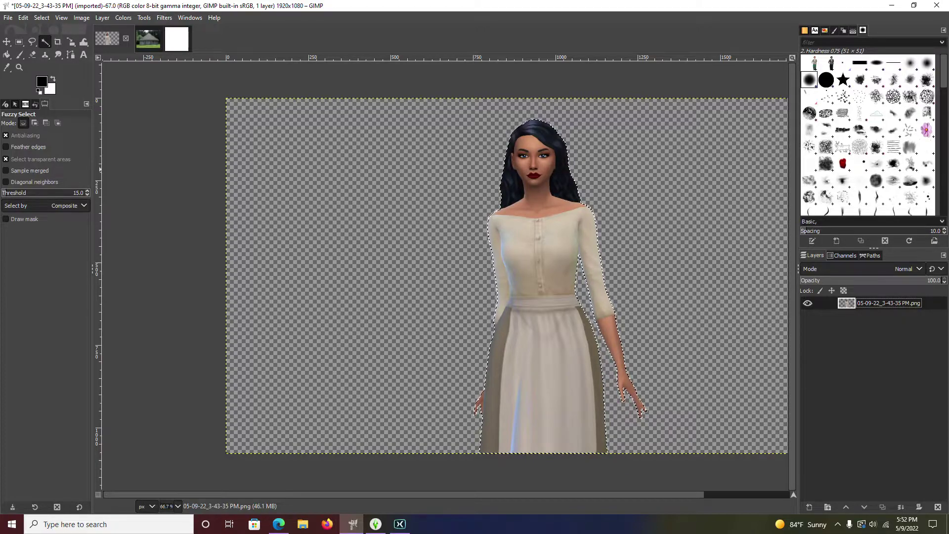
pyautogui.click(42, 17)
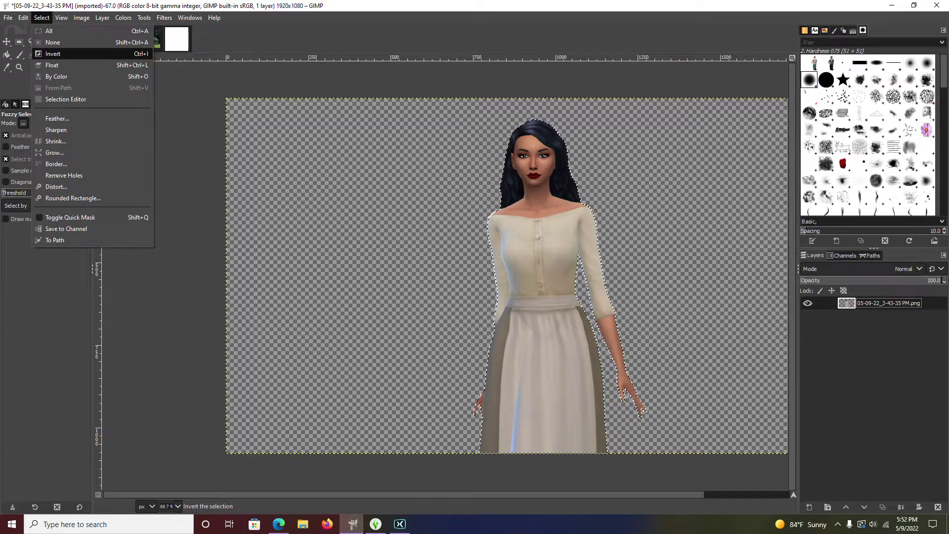
pyautogui.click(53, 53)
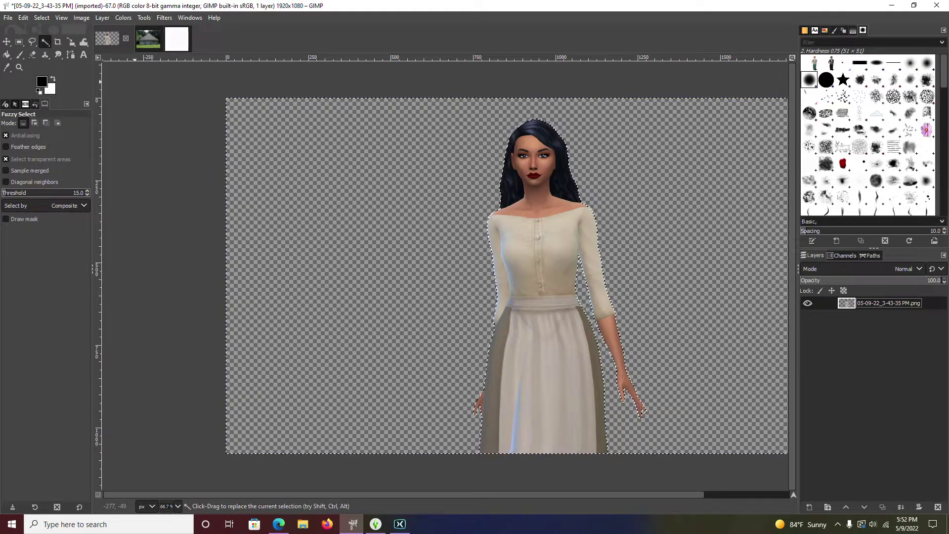
pyautogui.click(136, 74)
# - Zoom in on the arm edge and fuzzy-select the single stray white pixel
pyautogui.scroll(5, 460, 213)
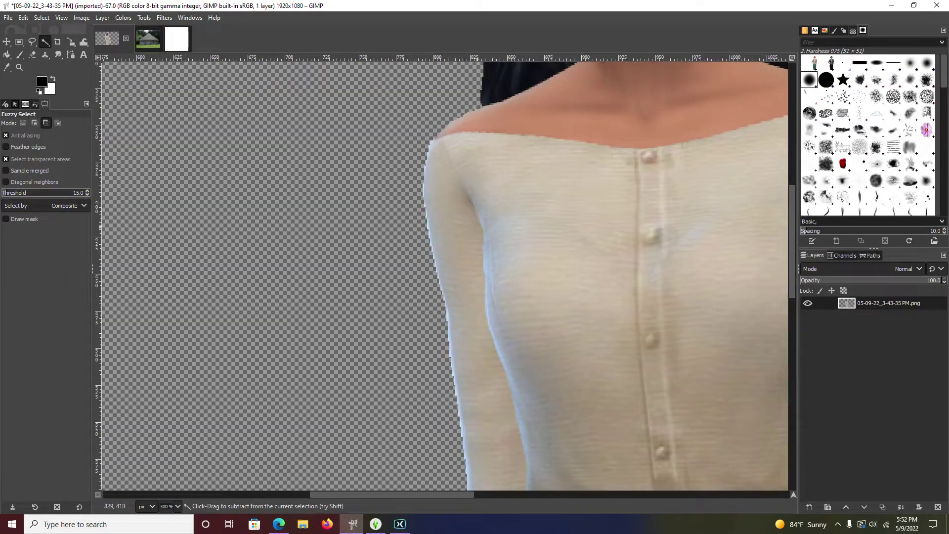
pyautogui.scroll(-2, 445, 203)
pyautogui.scroll(-10, 447, 105)
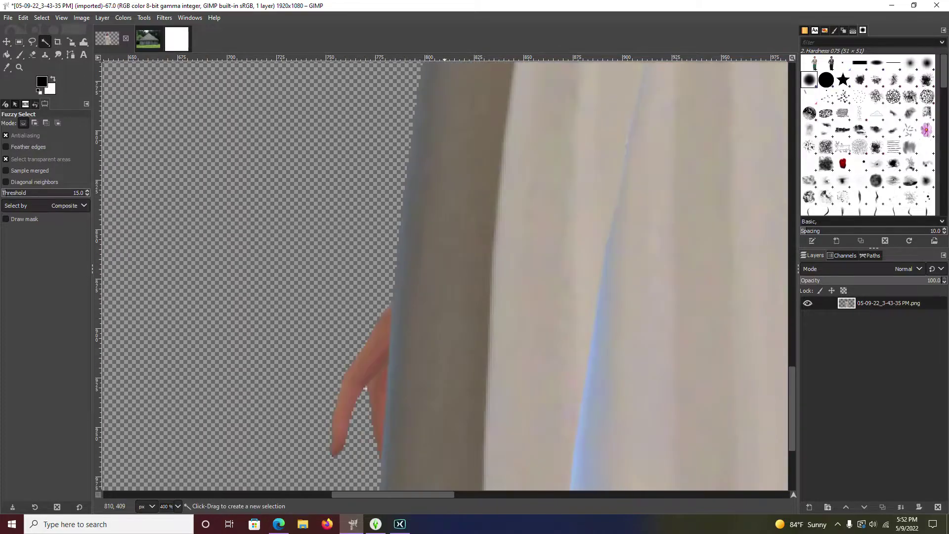
pyautogui.scroll(8, 448, 105)
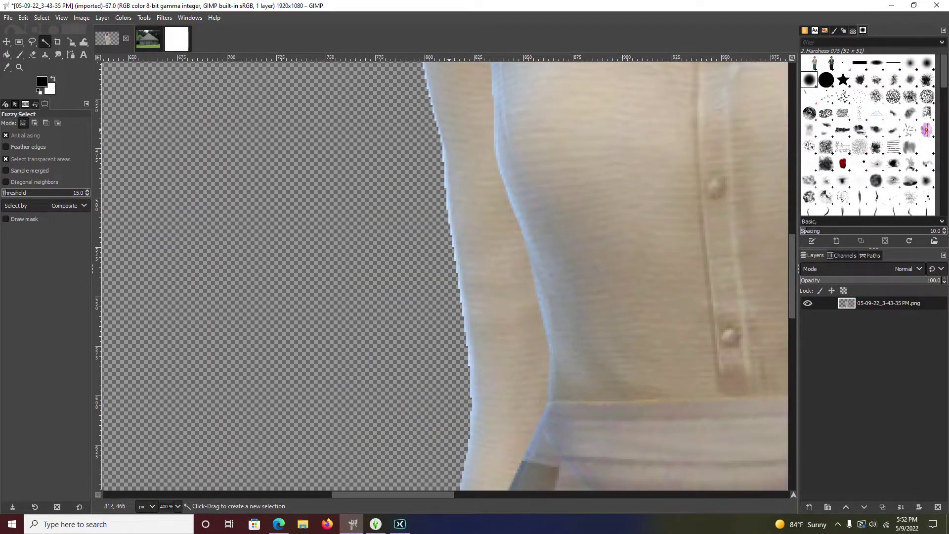
pyautogui.keyDown('ctrl'); pyautogui.scroll(-4, 443, 105); pyautogui.keyUp('ctrl')
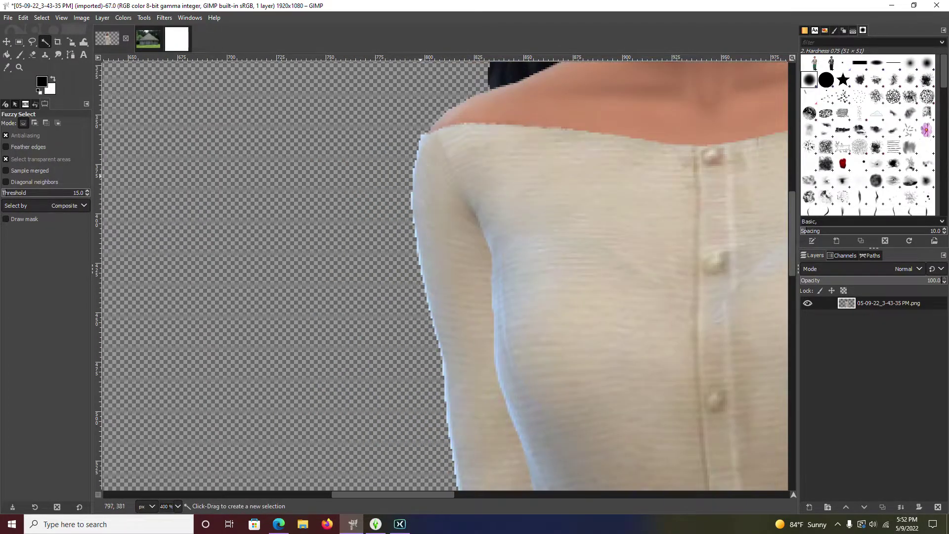
pyautogui.keyDown('ctrl'); pyautogui.scroll(4, 425, 201); pyautogui.keyUp('ctrl')
pyautogui.keyDown('ctrl'); pyautogui.scroll(-5, 426, 201); pyautogui.keyUp('ctrl')
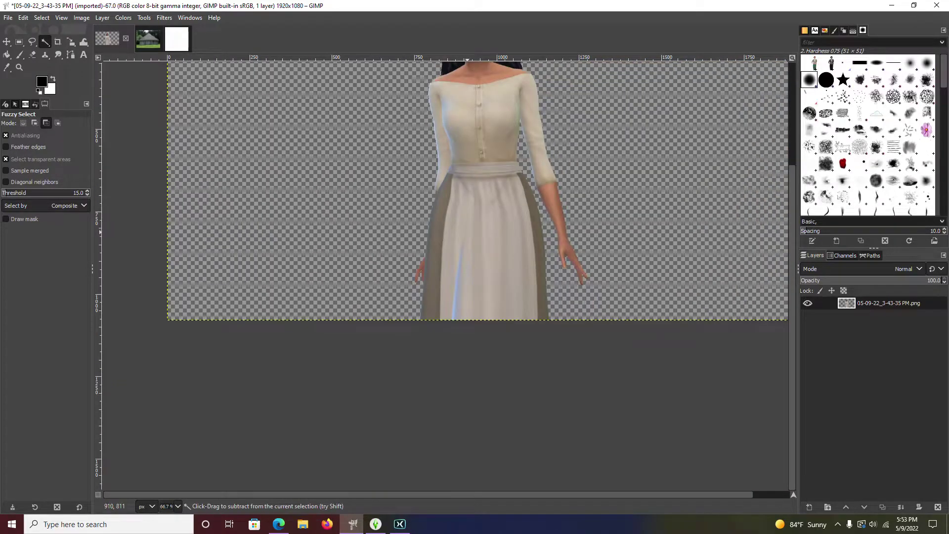
pyautogui.keyDown('ctrl'); pyautogui.scroll(2, 409, 137); pyautogui.keyUp('ctrl')
pyautogui.keyDown('ctrl'); pyautogui.scroll(3, 409, 137); pyautogui.keyUp('ctrl')
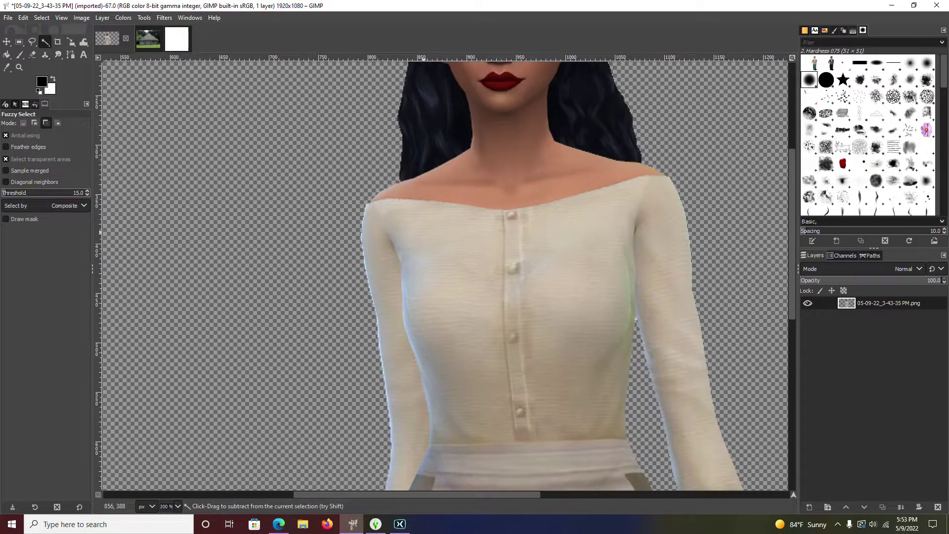
pyautogui.keyDown('ctrl'); pyautogui.scroll(-4, 501, 264); pyautogui.keyUp('ctrl')
pyautogui.keyDown('ctrl'); pyautogui.scroll(2, 501, 264); pyautogui.keyUp('ctrl')
pyautogui.keyDown('ctrl'); pyautogui.scroll(8, 507, 280); pyautogui.keyUp('ctrl')
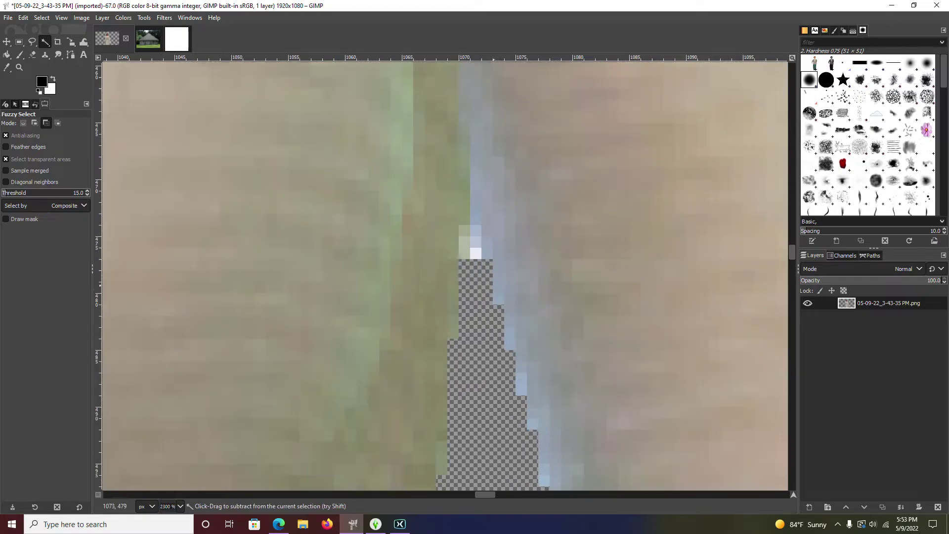
pyautogui.click(472, 254)
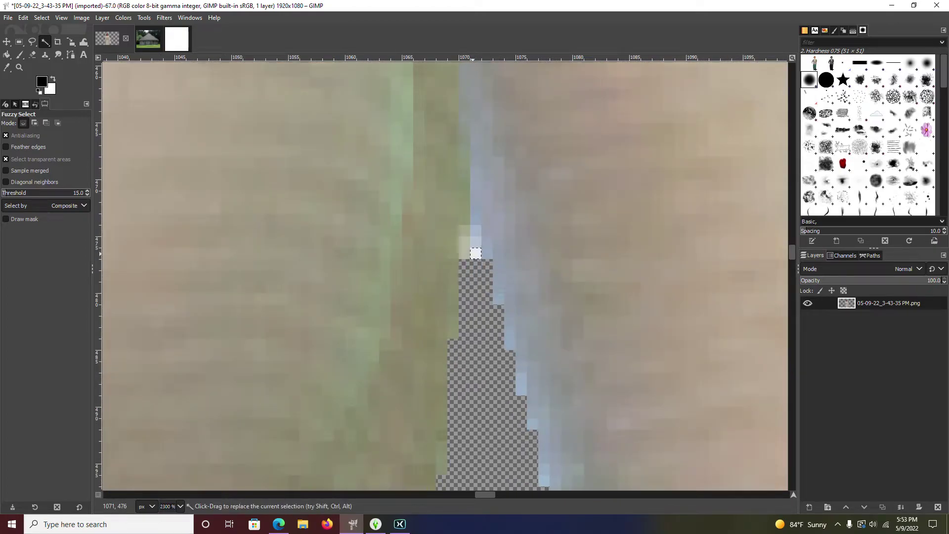
pyautogui.keyDown('ctrl'); pyautogui.scroll(-10, 476, 254); pyautogui.keyUp('ctrl')
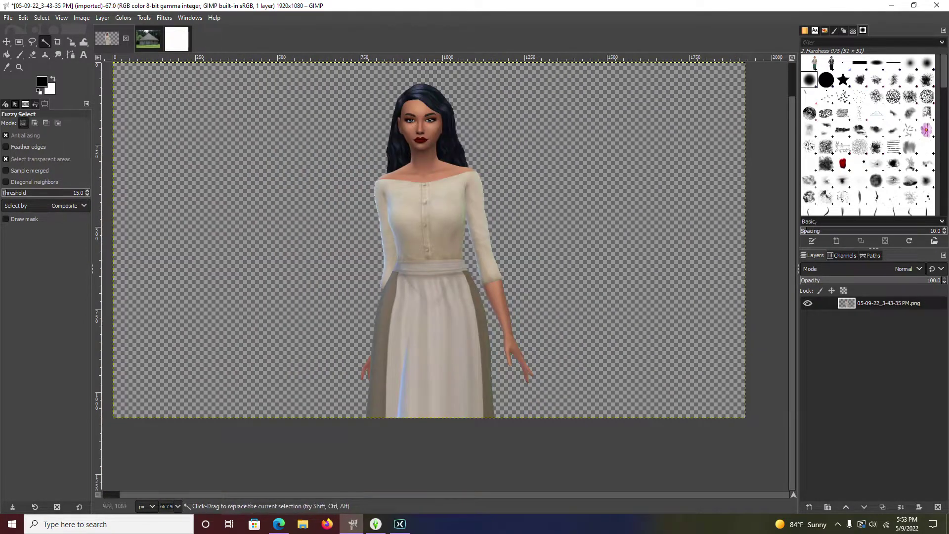
# - Select a 2 px border around the character's outline from her layer's alpha
pyautogui.scroll(1, 514, 376)
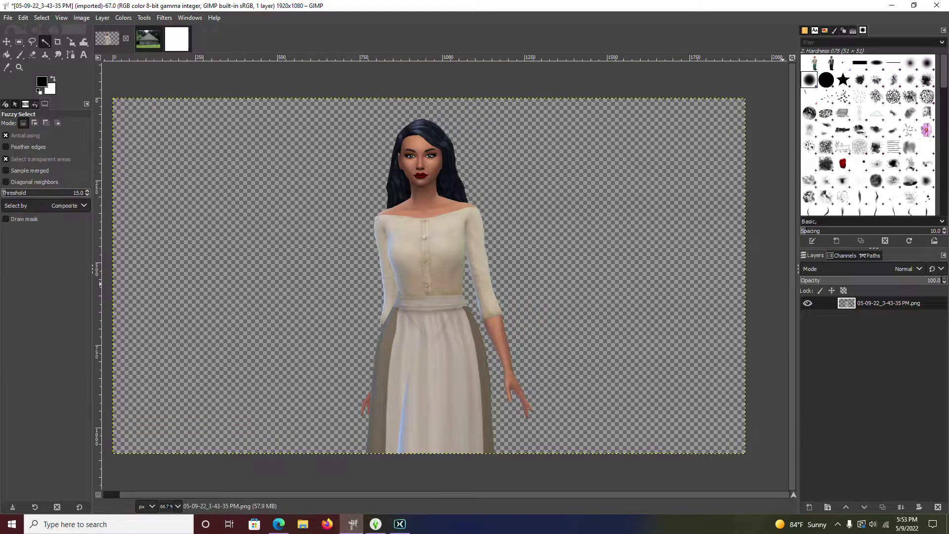
pyautogui.rightClick(811, 304)
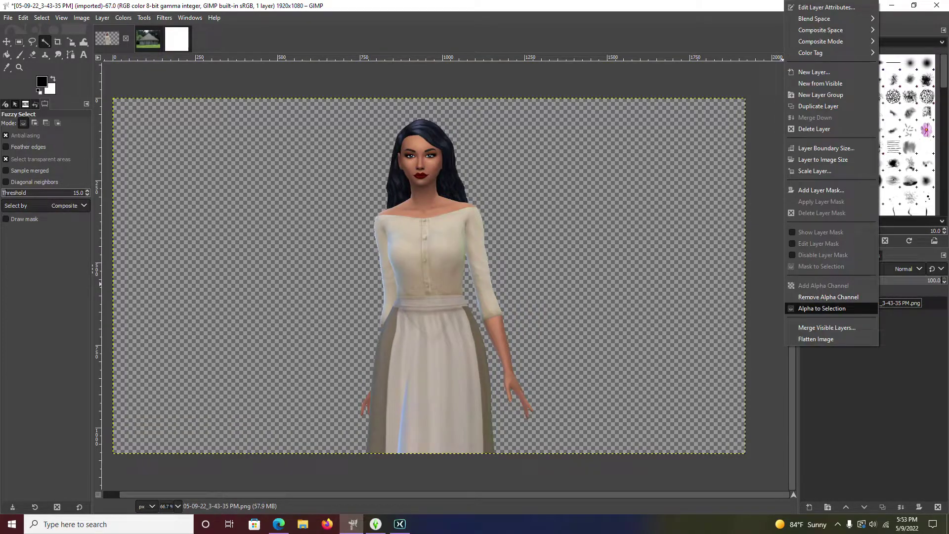
pyautogui.click(822, 308)
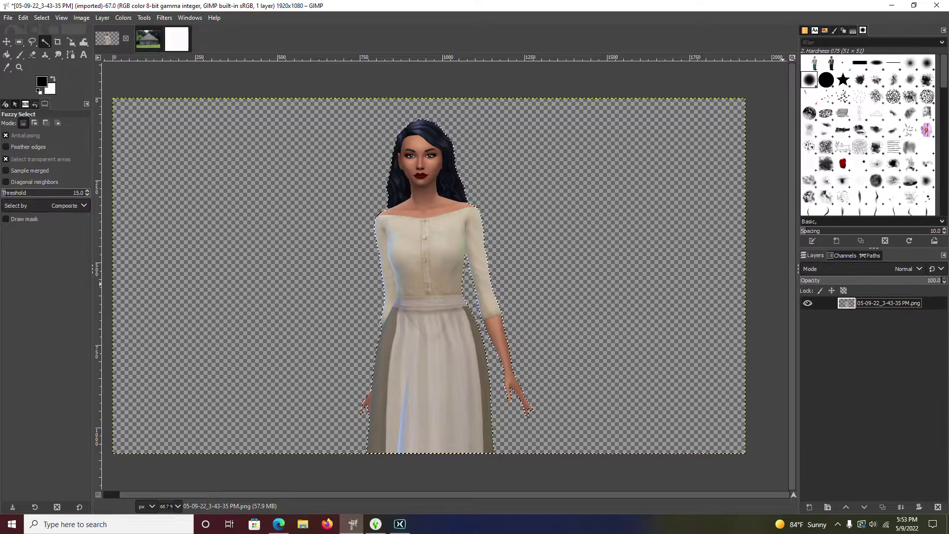
pyautogui.click(41, 18)
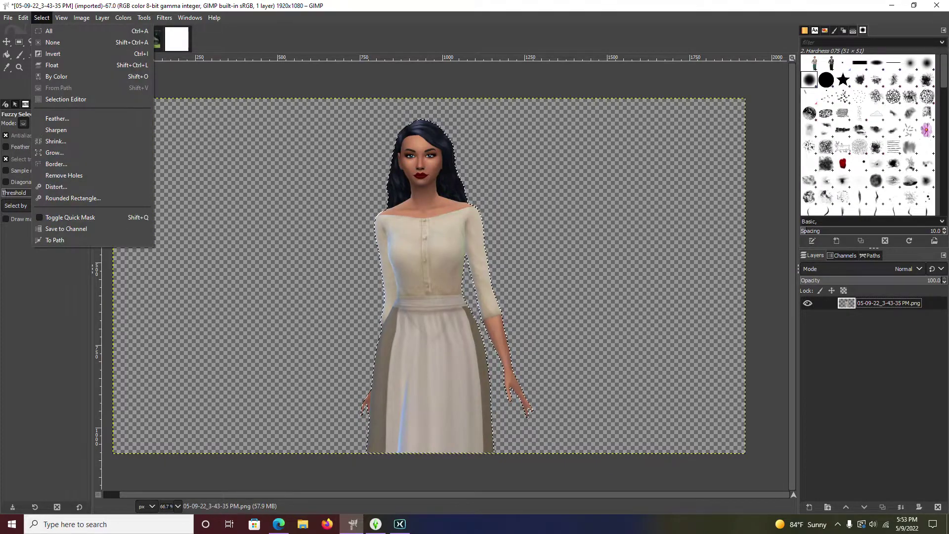
pyautogui.click(56, 163)
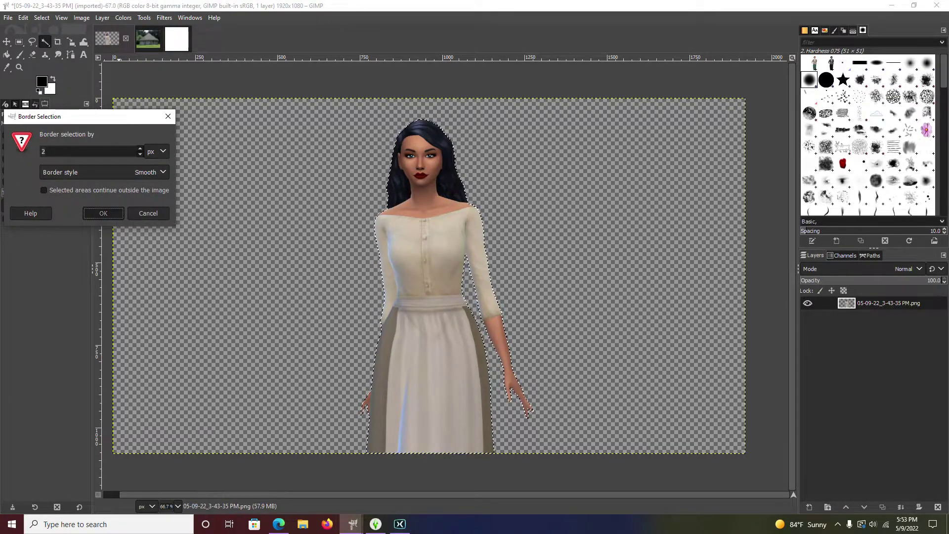
pyautogui.click(104, 213)
# - Apply a Gaussian blur of Size X 1.50 and Size Y 0.50 to the edge border
pyautogui.click(164, 18)
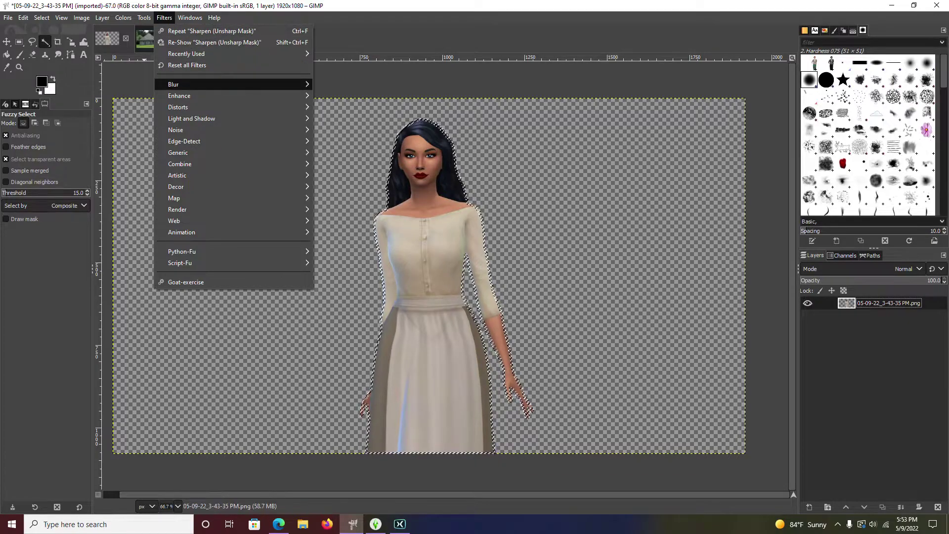
pyautogui.moveTo(174, 84)
pyautogui.press('Down')
pyautogui.press('Down')
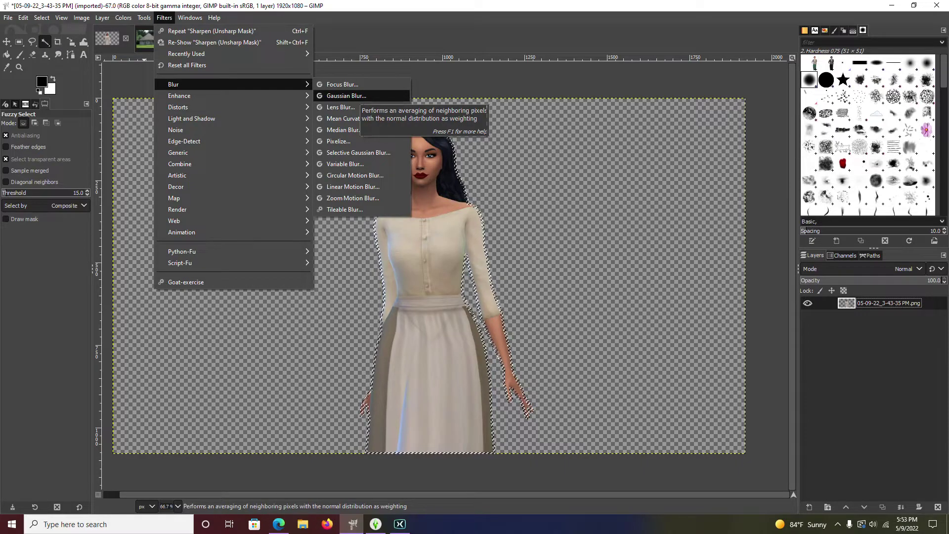
pyautogui.click(346, 96)
pyautogui.click(106, 99)
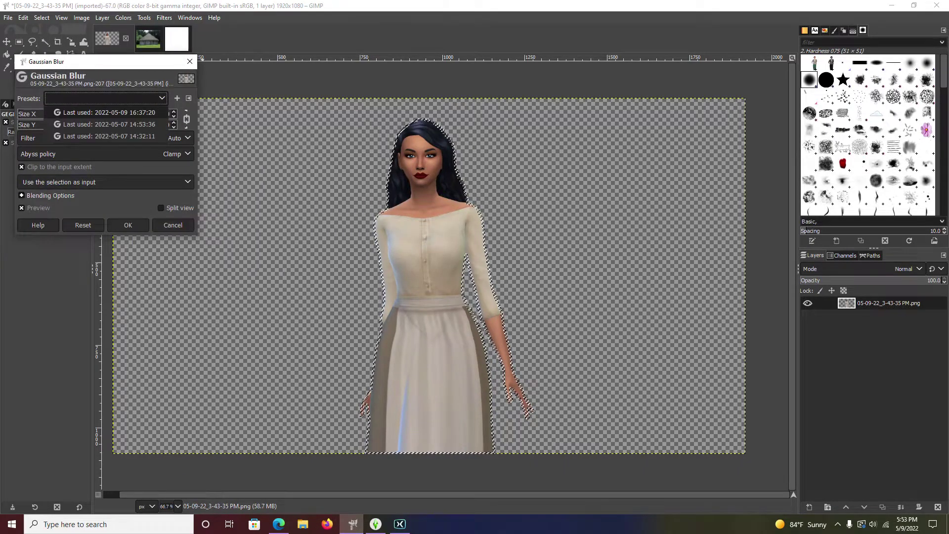
pyautogui.press('Return')
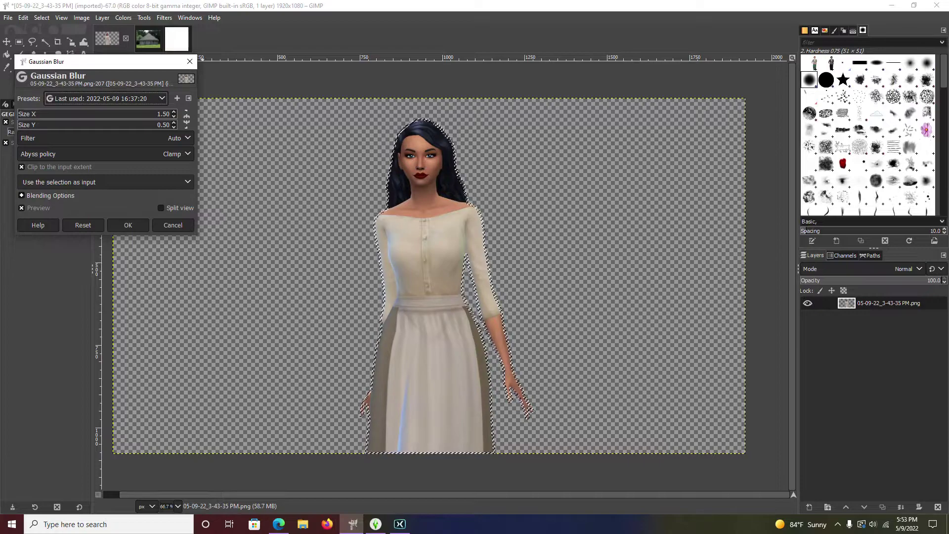
pyautogui.click(186, 119)
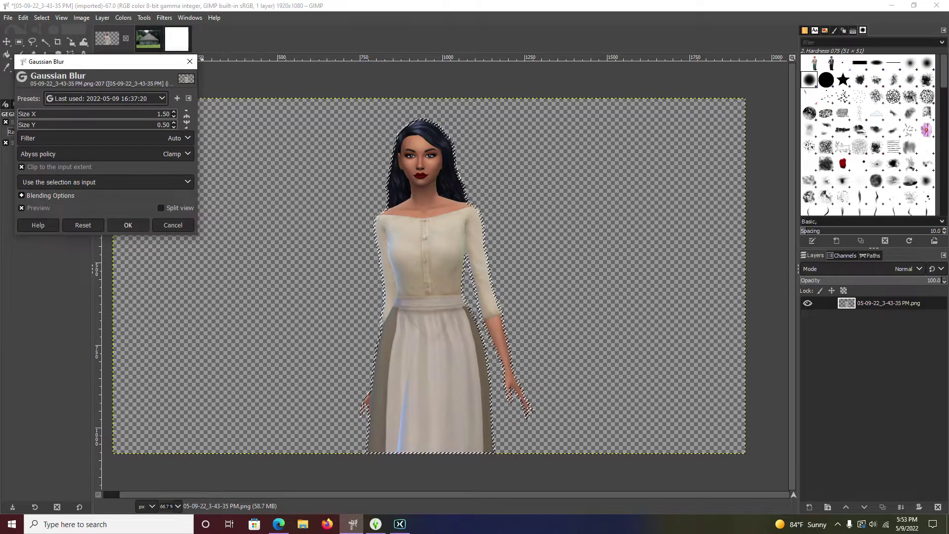
pyautogui.click(127, 225)
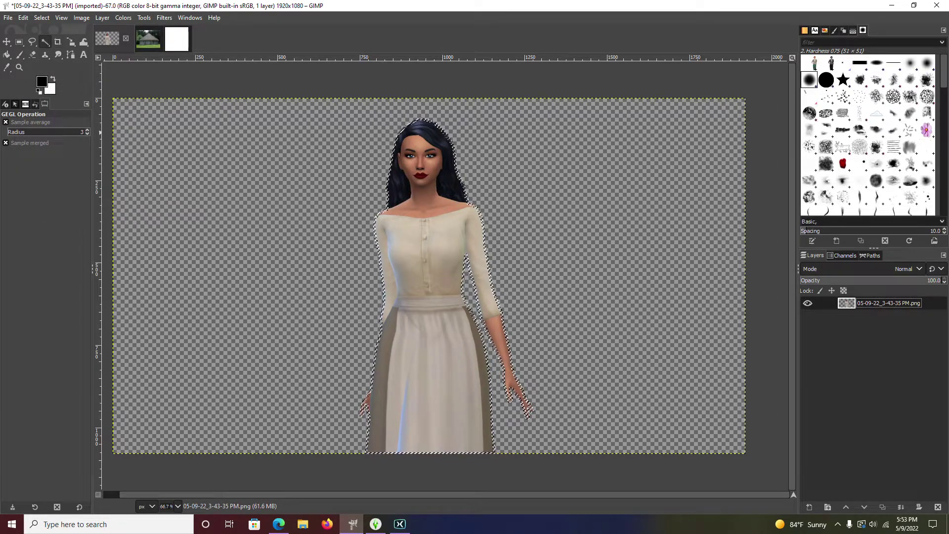
pyautogui.click(45, 42)
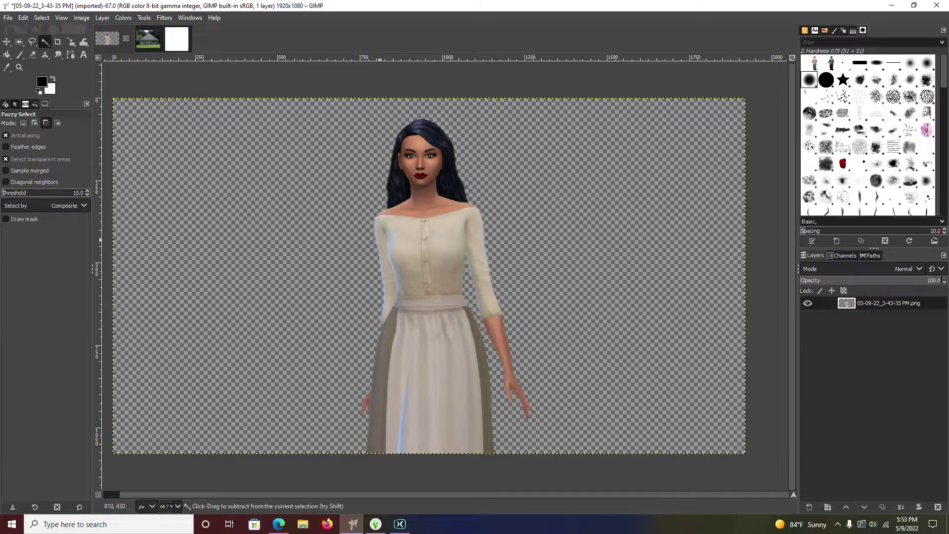
# - Zoom in to inspect the sleeve, waist and hair edges, then open the Colors menu
pyautogui.scroll(6, 386, 242)
pyautogui.scroll(-5, 391, 241)
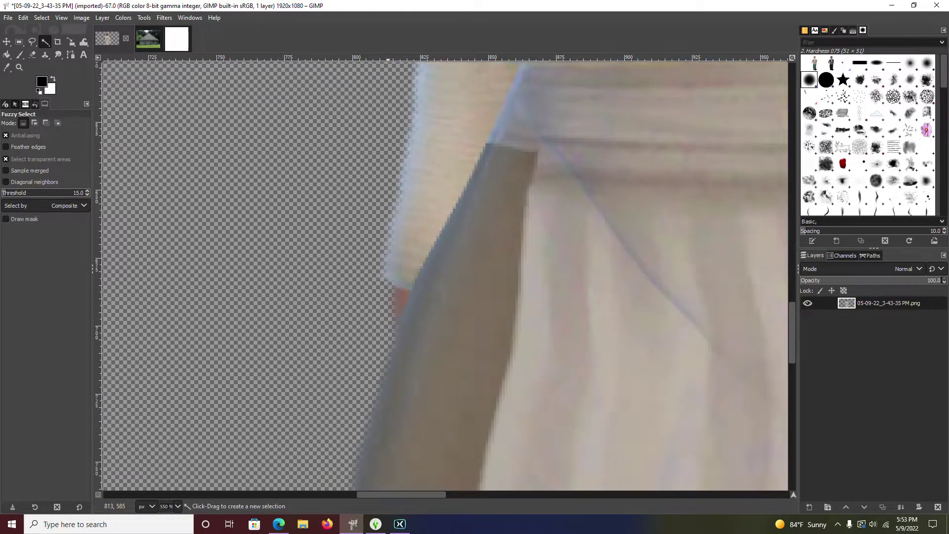
pyautogui.scroll(-4, 388, 430)
pyautogui.scroll(6, 395, 430)
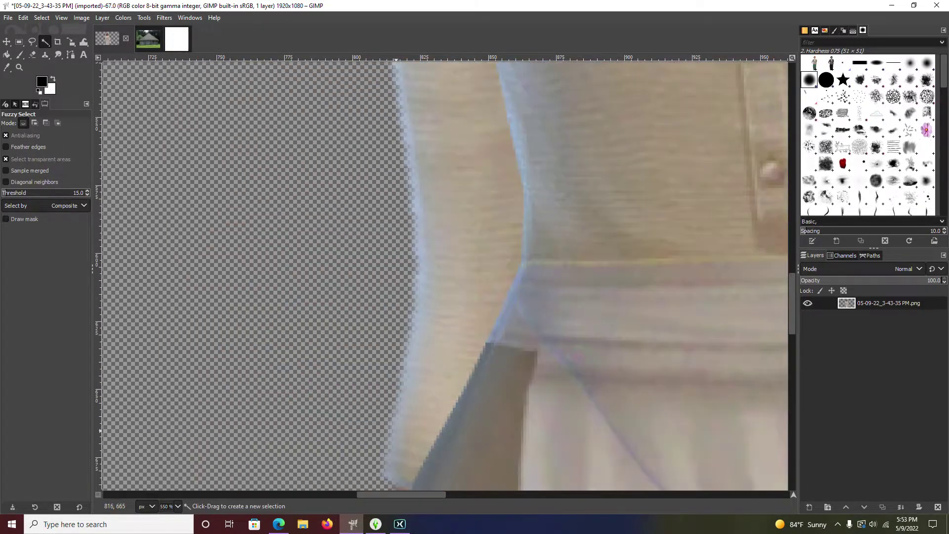
pyautogui.scroll(15, 398, 430)
pyautogui.scroll(-6, 401, 220)
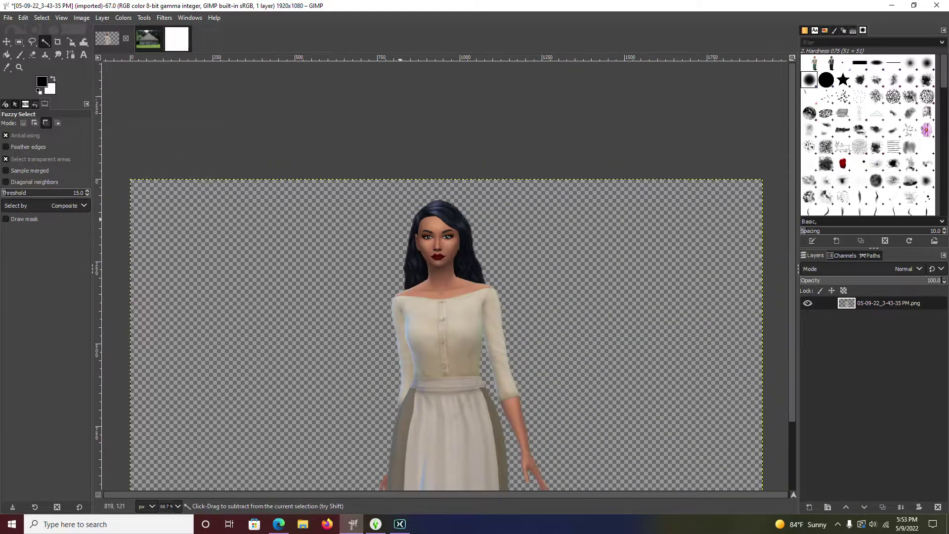
pyautogui.scroll(-2, 403, 228)
pyautogui.scroll(2, 411, 267)
pyautogui.scroll(-1, 420, 311)
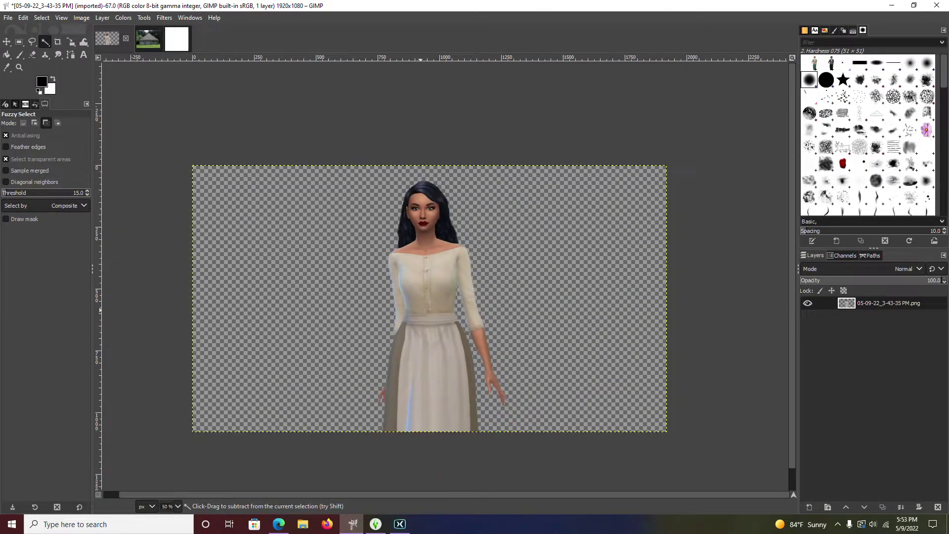
pyautogui.scroll(1, 420, 310)
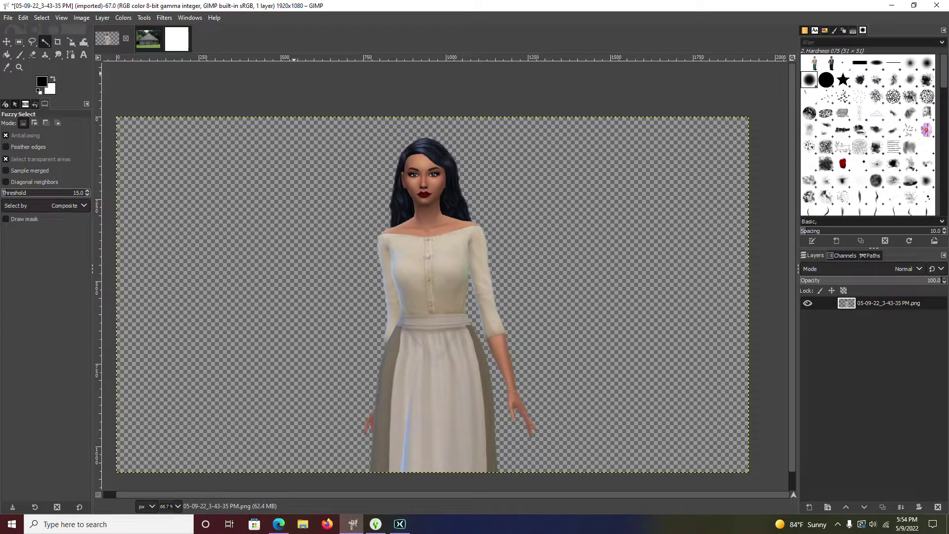
pyautogui.click(123, 17)
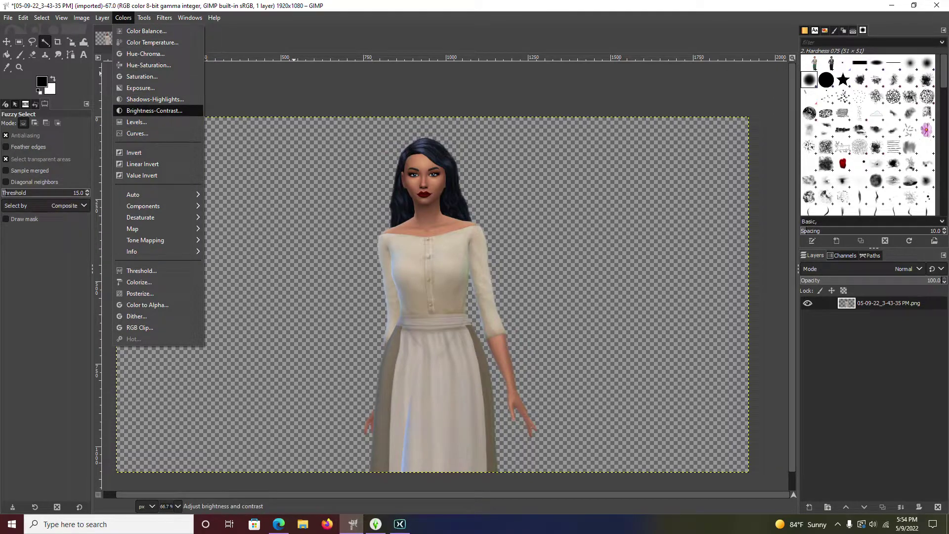
# - Apply Brightness-Contrast with brightness 15 and contrast 13 from the saved preset
pyautogui.click(163, 110)
pyautogui.click(148, 91)
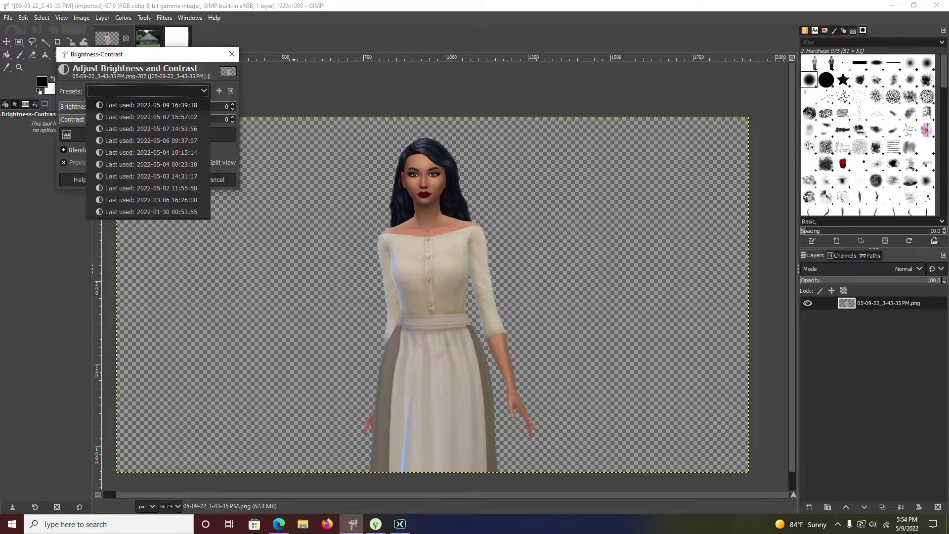
pyautogui.click(151, 104)
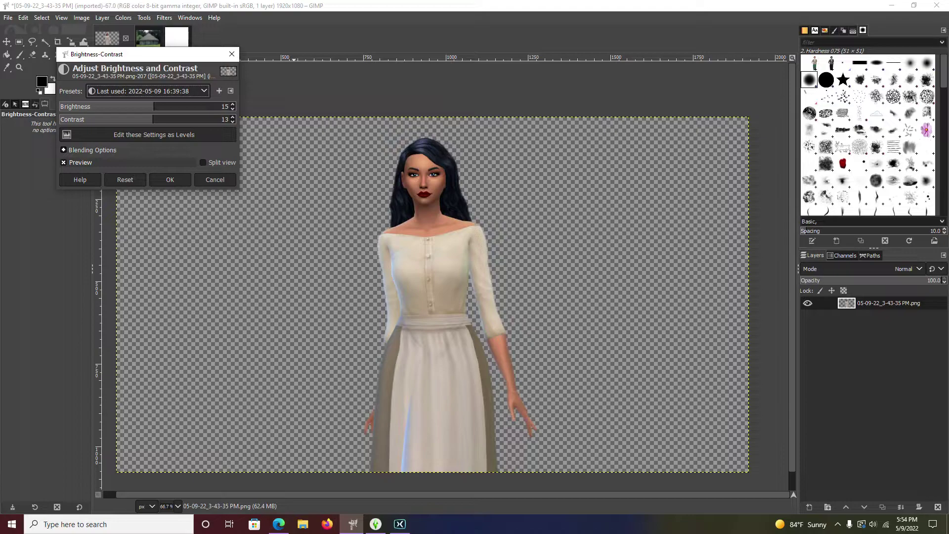
pyautogui.click(170, 179)
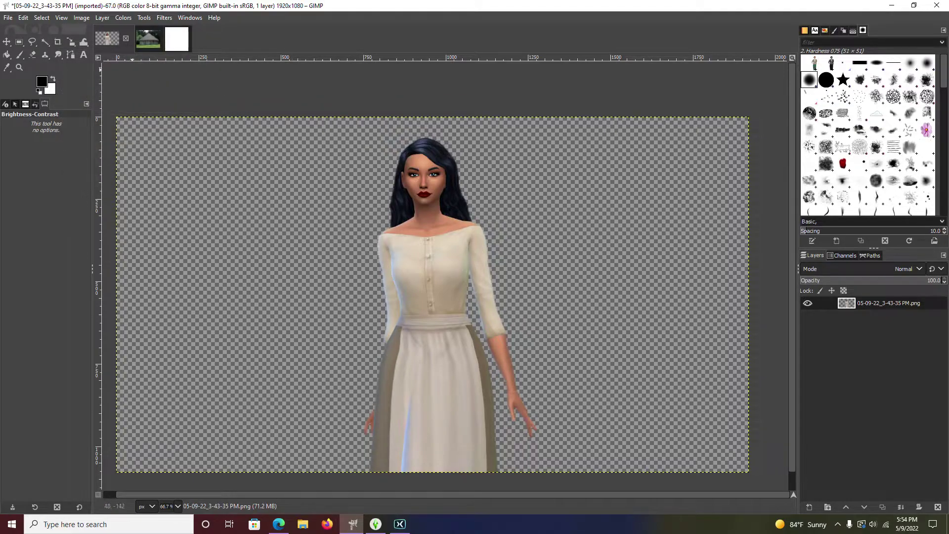
# - Boost the character's saturation to scale 1.087 using the saved preset
pyautogui.click(124, 18)
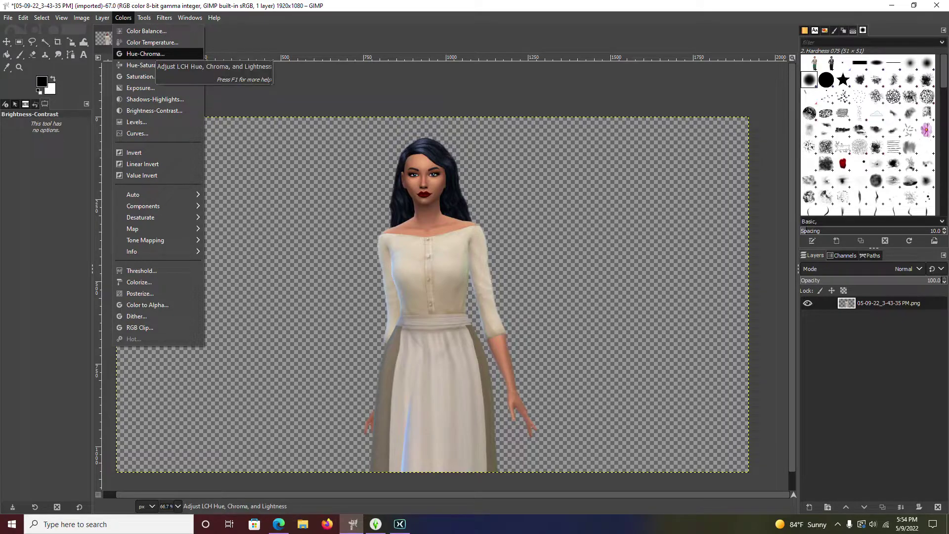
pyautogui.press('Down')
pyautogui.press('Down')
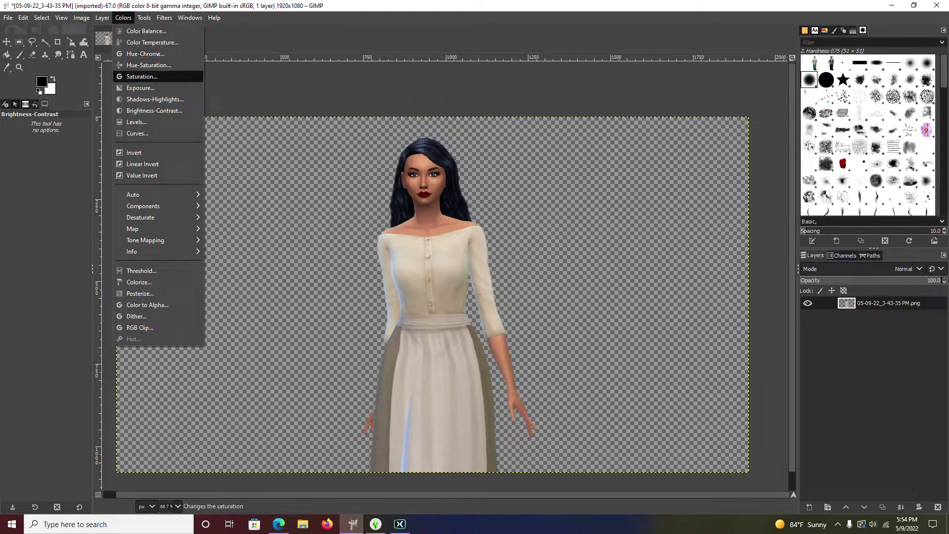
pyautogui.press('Return')
pyautogui.click(106, 98)
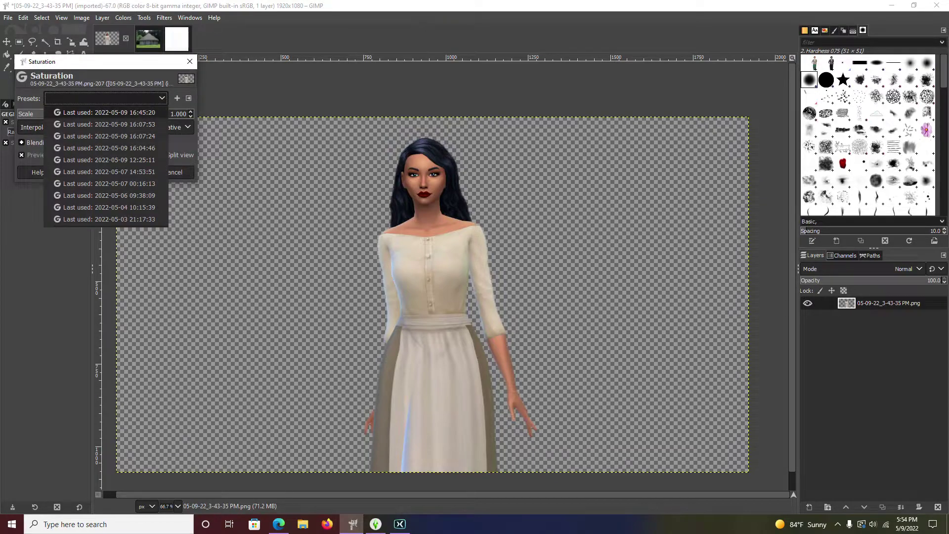
pyautogui.click(103, 111)
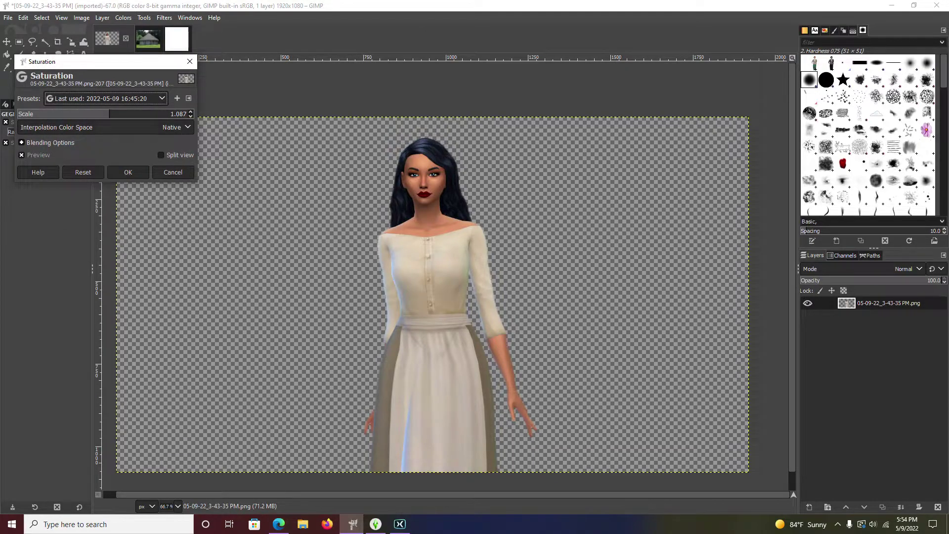
pyautogui.moveTo(112, 114)
pyautogui.mouseDown()
pyautogui.moveTo(132, 113)
pyautogui.moveTo(72, 114)
pyautogui.moveTo(97, 114)
pyautogui.mouseUp()
pyautogui.click(106, 98)
pyautogui.press('Down')
pyautogui.press('Return')
pyautogui.click(128, 172)
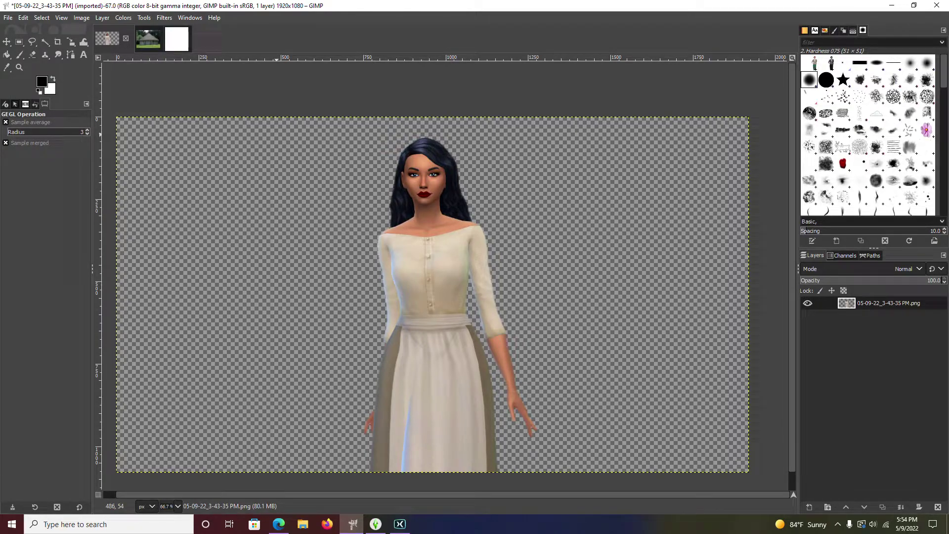
# - Zoom in on the face and load the last Unsharp Mask settings (radius 1.574, amount 0.393)
pyautogui.press('2')
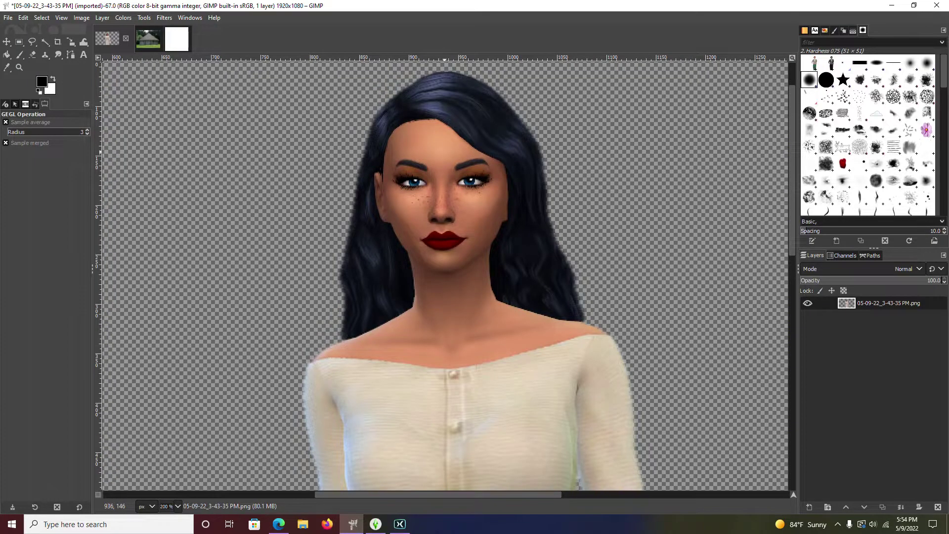
pyautogui.scroll(-3, 444, 151)
pyautogui.click(164, 18)
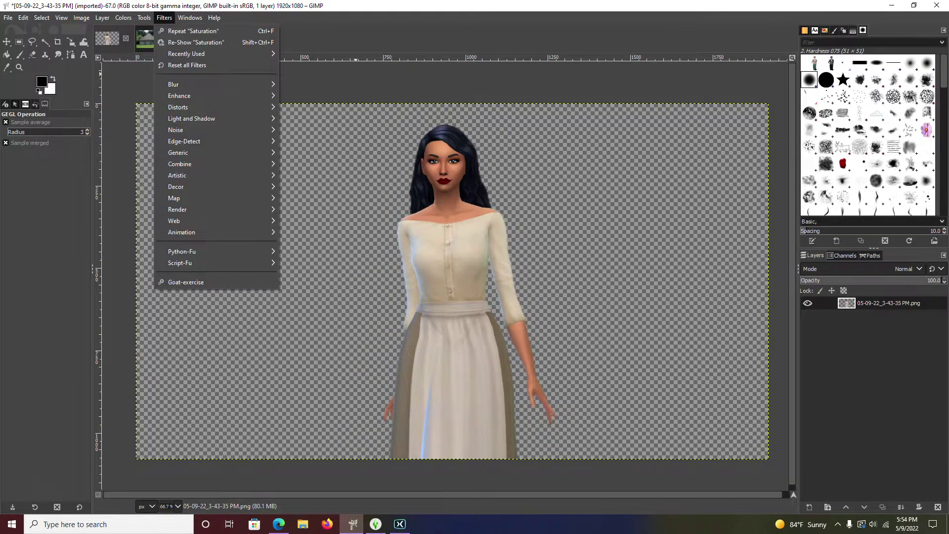
pyautogui.moveTo(179, 96)
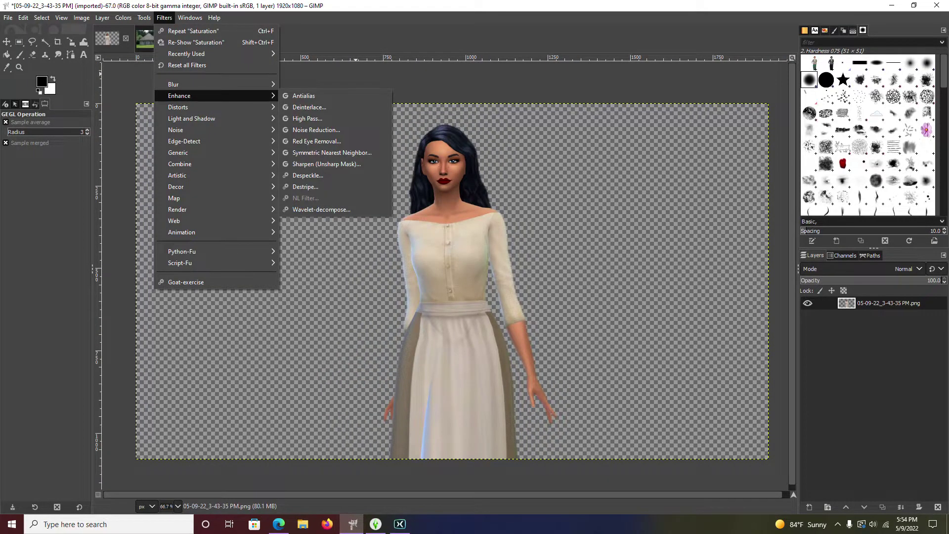
pyautogui.click(326, 164)
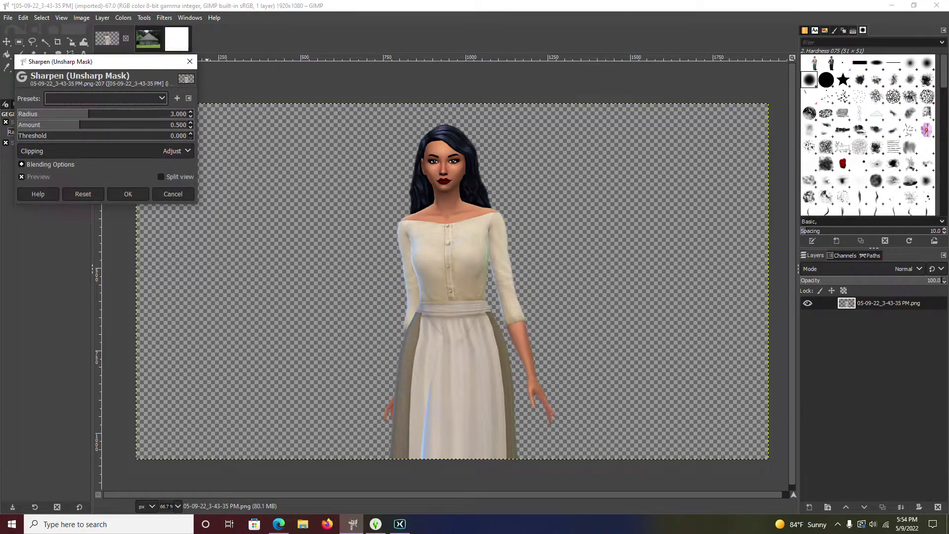
pyautogui.click(106, 99)
pyautogui.click(107, 112)
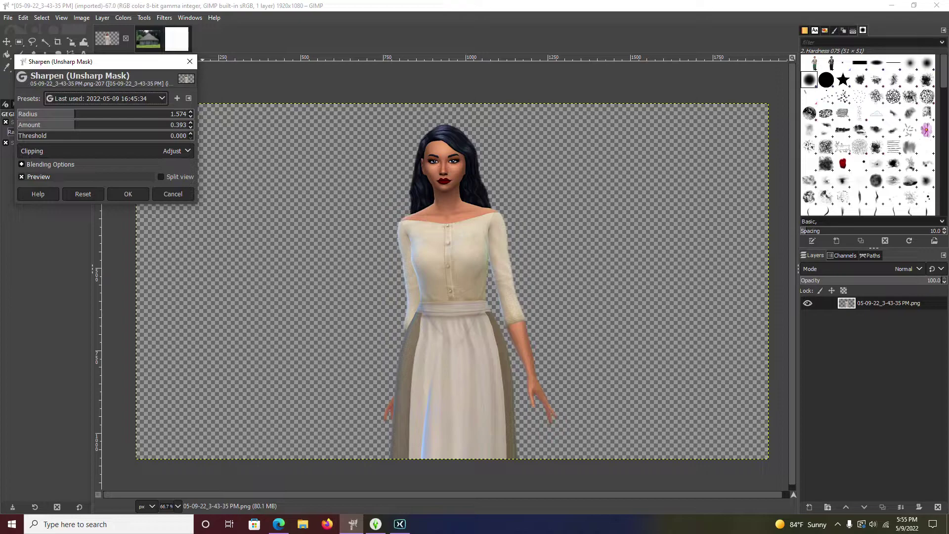
# - Compare the sharpening preview on and off, then apply the unsharp mask
pyautogui.click(23, 177)
pyautogui.scroll(4, 443, 144)
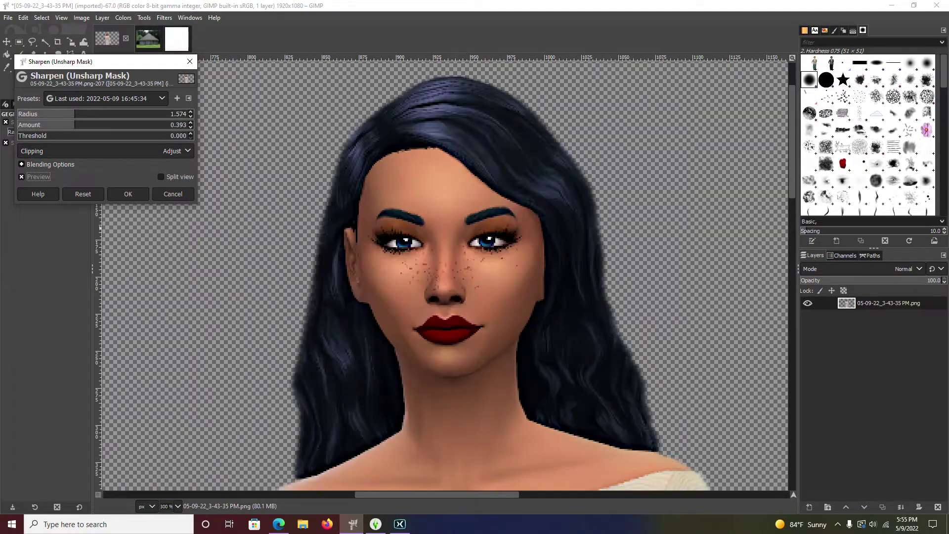
pyautogui.click(38, 177)
pyautogui.click(38, 177)
pyautogui.keyDown('ctrl'); pyautogui.scroll(-5, 289, 250); pyautogui.keyUp('ctrl')
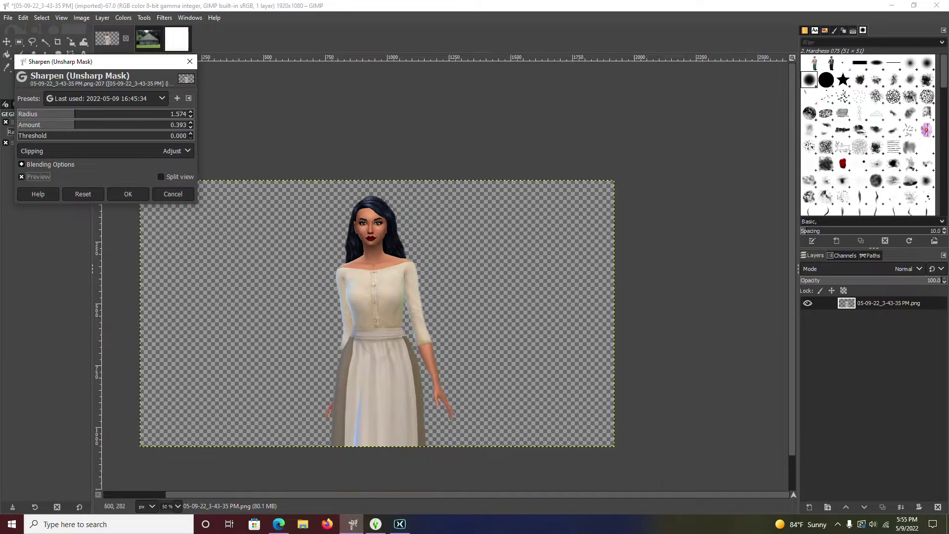
pyautogui.click(128, 194)
pyautogui.scroll(2, 208, 306)
pyautogui.scroll(-2, 539, 224)
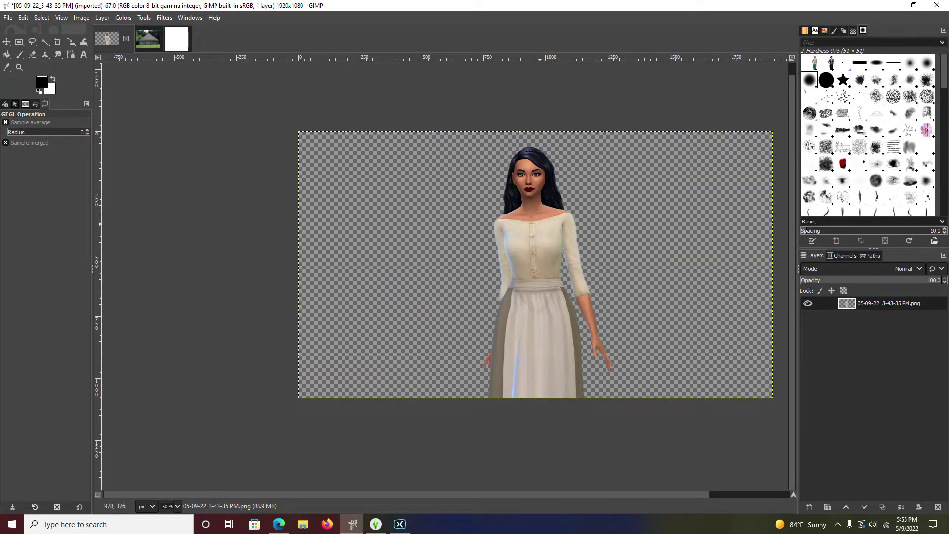
pyautogui.keyDown('ctrl'); pyautogui.scroll(1, 729, 274); pyautogui.keyUp('ctrl')
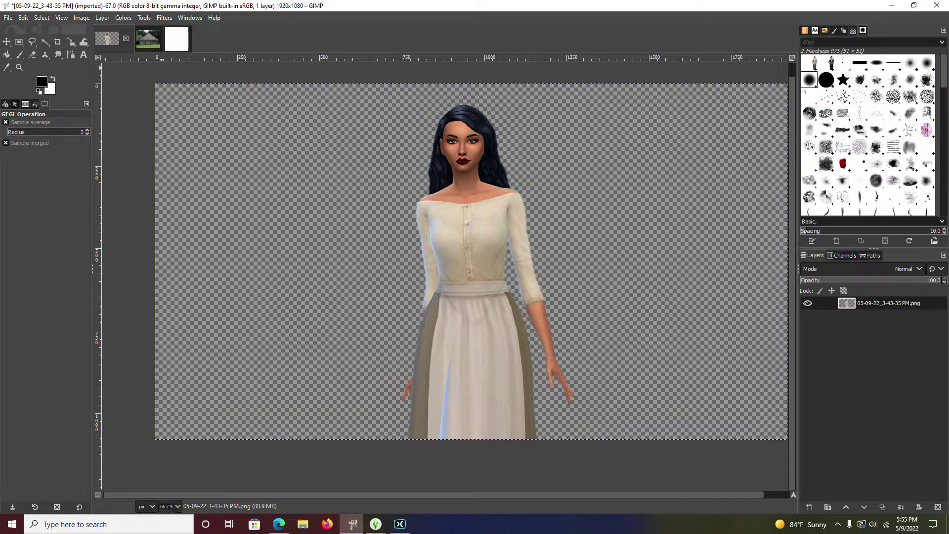
# - Drag the thatched-hut photo's layer into the blank white Untitled canvas
pyautogui.click(175, 39)
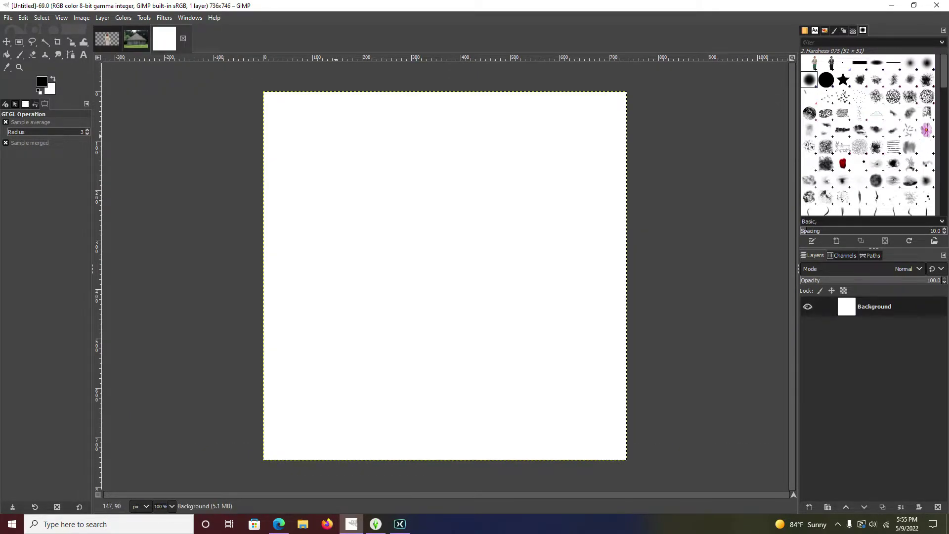
pyautogui.click(25, 104)
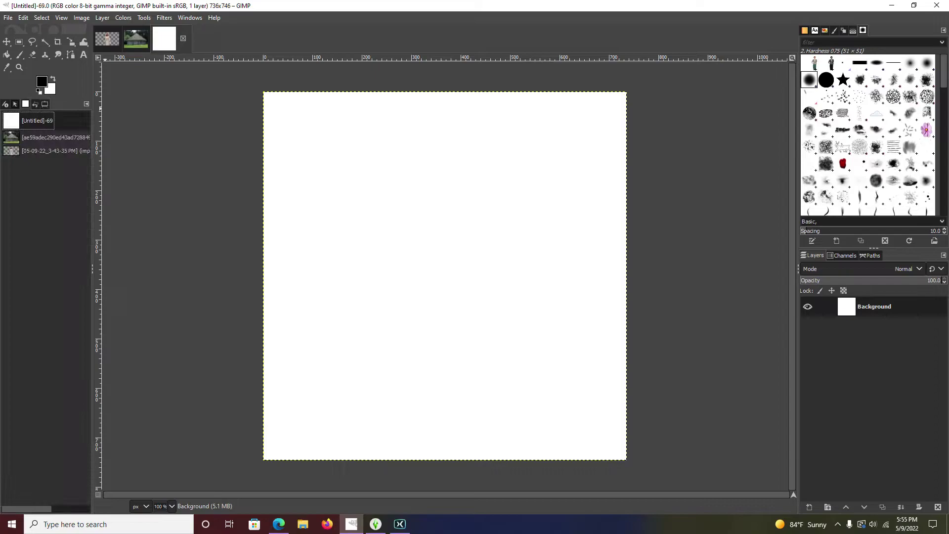
pyautogui.click(49, 137)
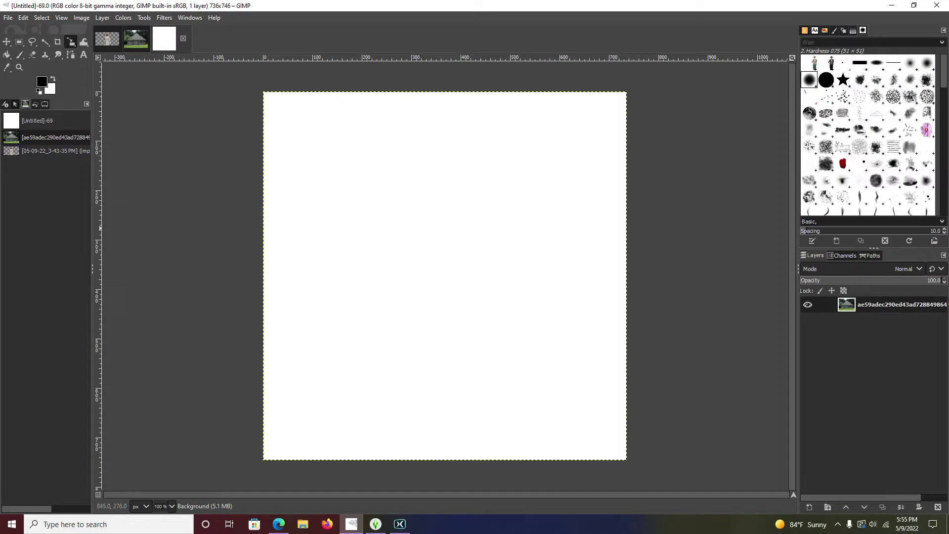
pyautogui.moveTo(890, 304); pyautogui.dragTo(428, 236)
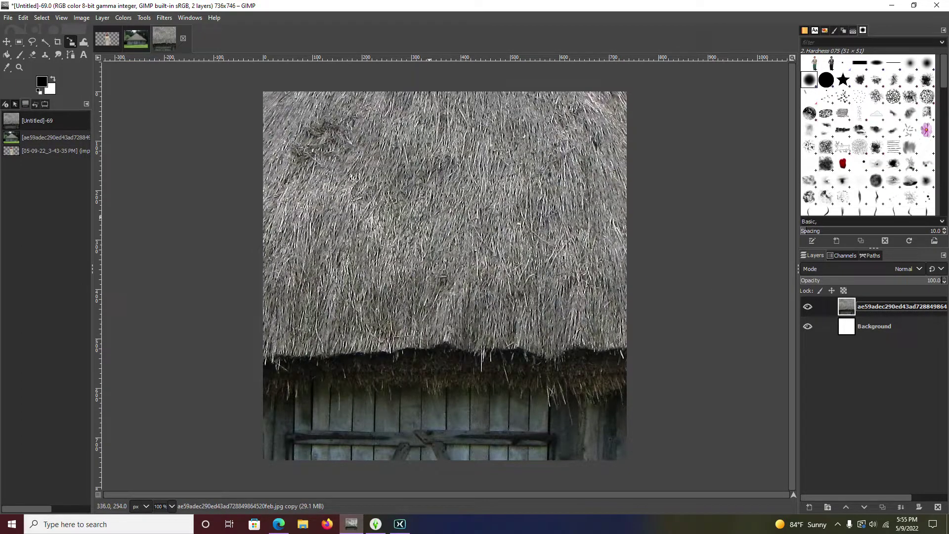
# - Scale the hut layer down to about 1022×767 so the whole hut shows, undoing one overshoot
pyautogui.click(300, 168)
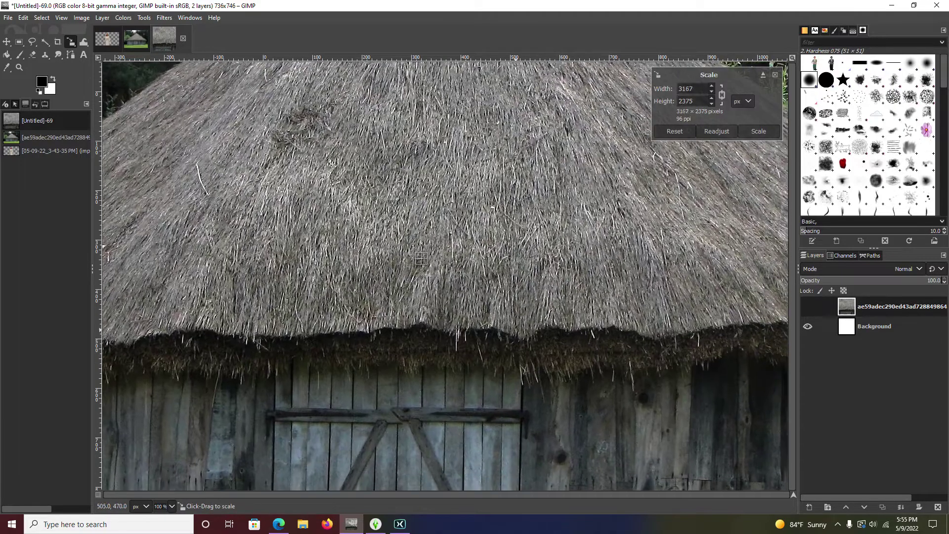
pyautogui.moveTo(301, 168); pyautogui.dragTo(421, 258)
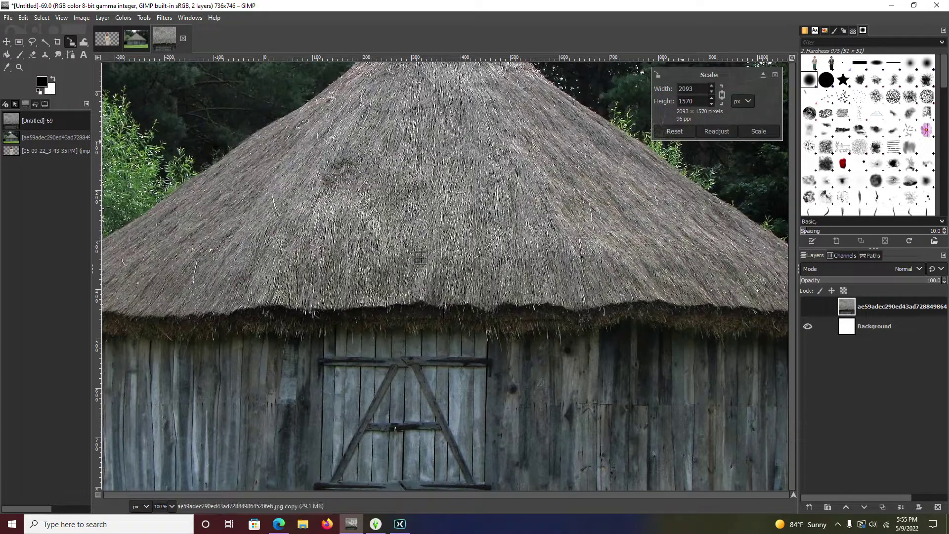
pyautogui.moveTo(421, 258); pyautogui.dragTo(513, 282)
pyautogui.hotkey('ctrl', 'z')
pyautogui.moveTo(295, 213); pyautogui.dragTo(322, 227)
pyautogui.moveTo(325, 150); pyautogui.dragTo(366, 180)
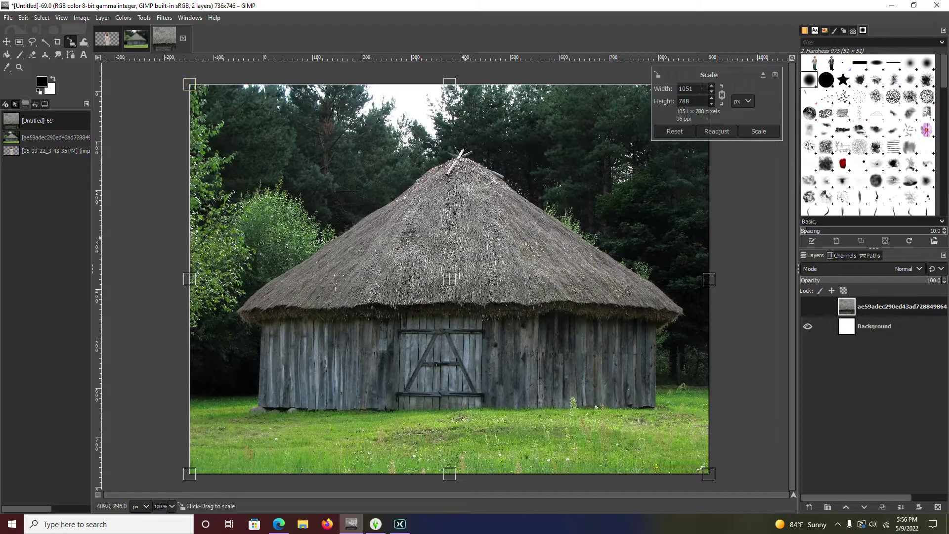
pyautogui.moveTo(450, 279); pyautogui.dragTo(450, 274)
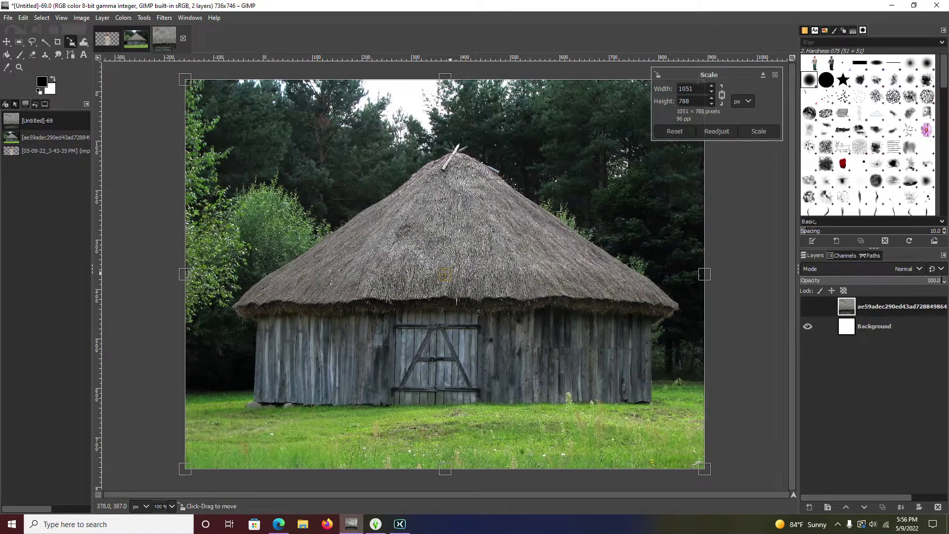
# - At 57% opacity, scale the hut layer to 1018×764, then restore 100% opacity
pyautogui.click(880, 280)
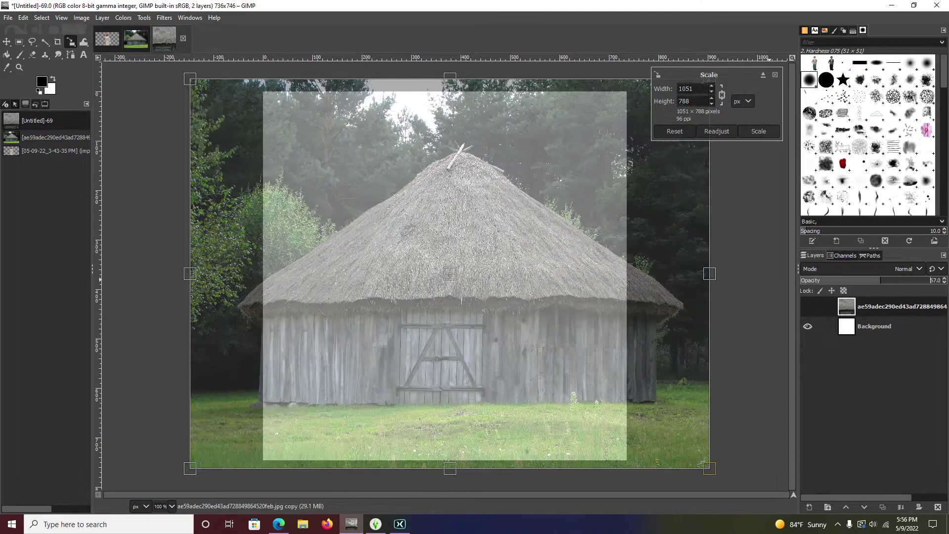
pyautogui.moveTo(306, 182); pyautogui.dragTo(338, 206)
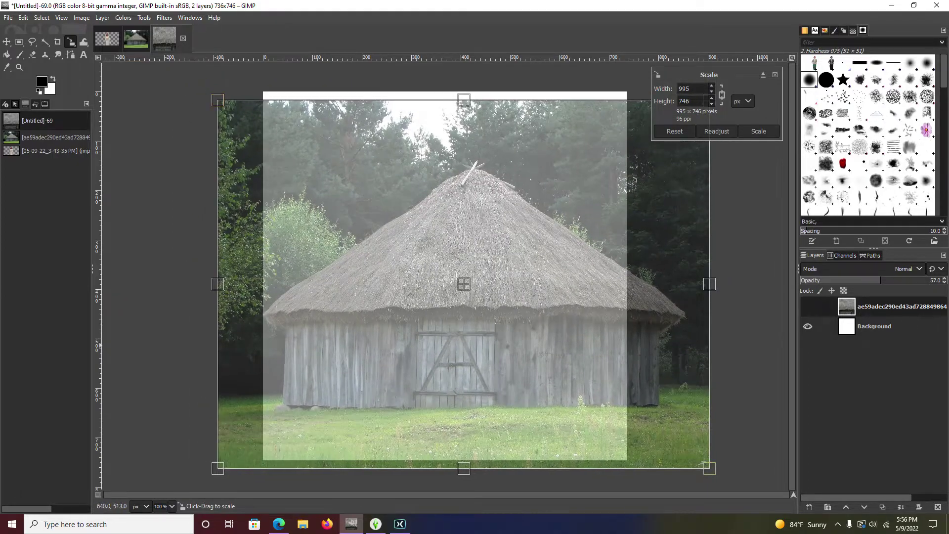
pyautogui.moveTo(607, 378)
pyautogui.mouseDown()
pyautogui.moveTo(587, 362)
pyautogui.moveTo(604, 375)
pyautogui.mouseUp()
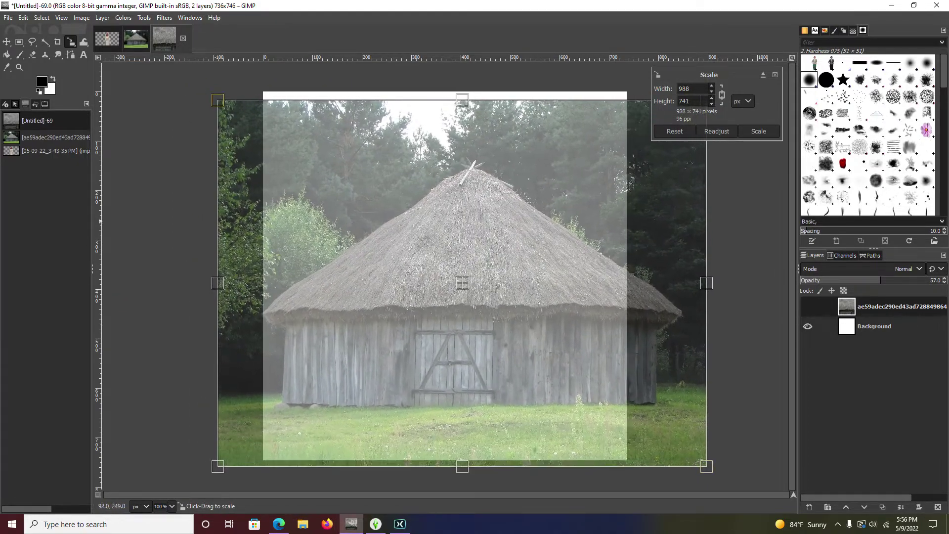
pyautogui.moveTo(242, 168); pyautogui.dragTo(230, 160)
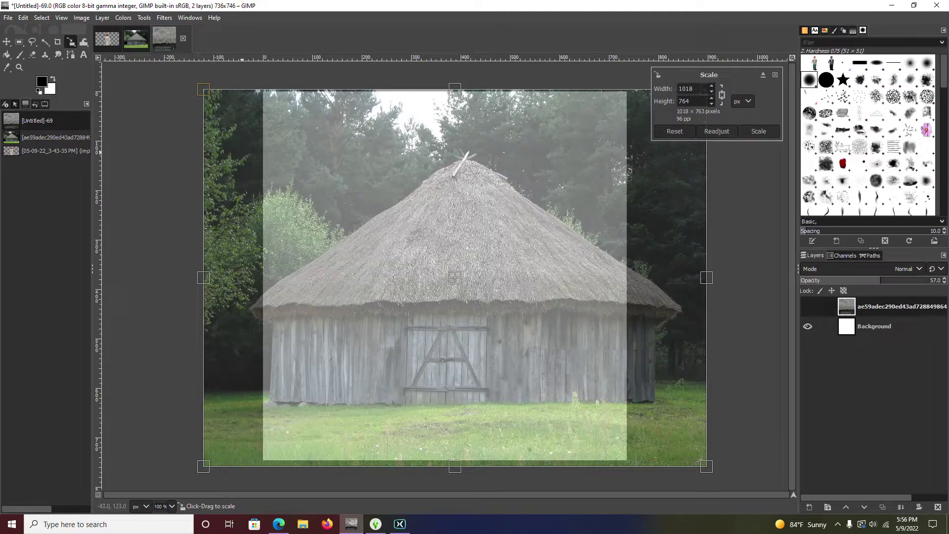
pyautogui.click(759, 131)
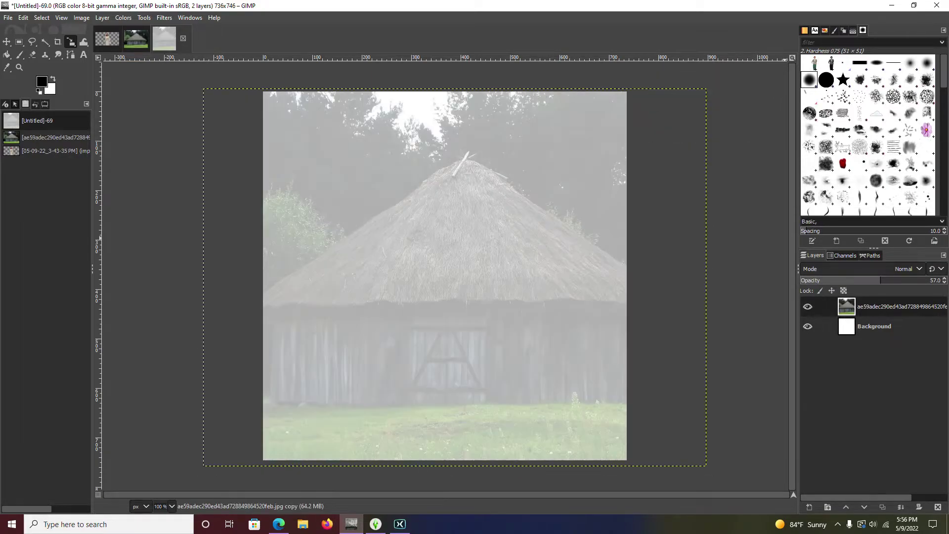
pyautogui.moveTo(881, 280); pyautogui.dragTo(941, 280)
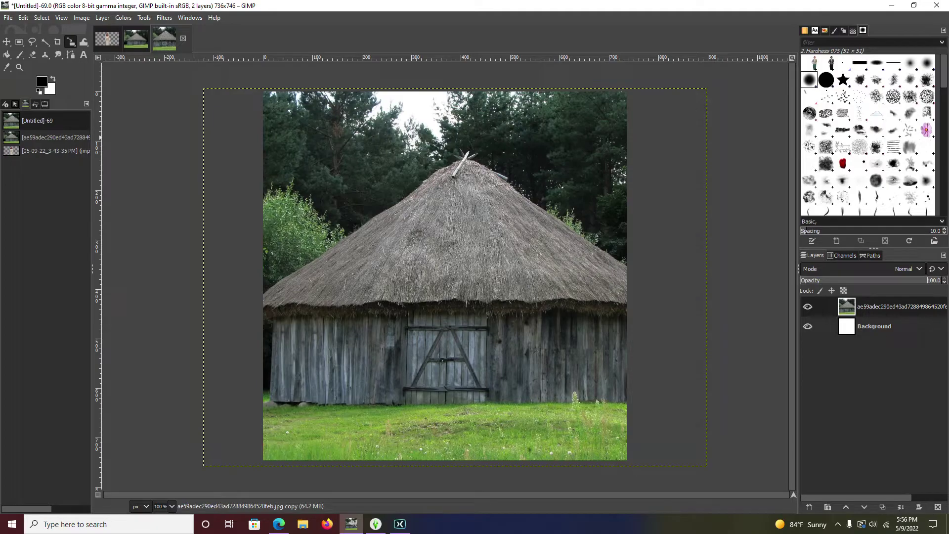
# - Copy the Sims character layer into the hut composite and shrink it to about 1516×853
pyautogui.click(55, 151)
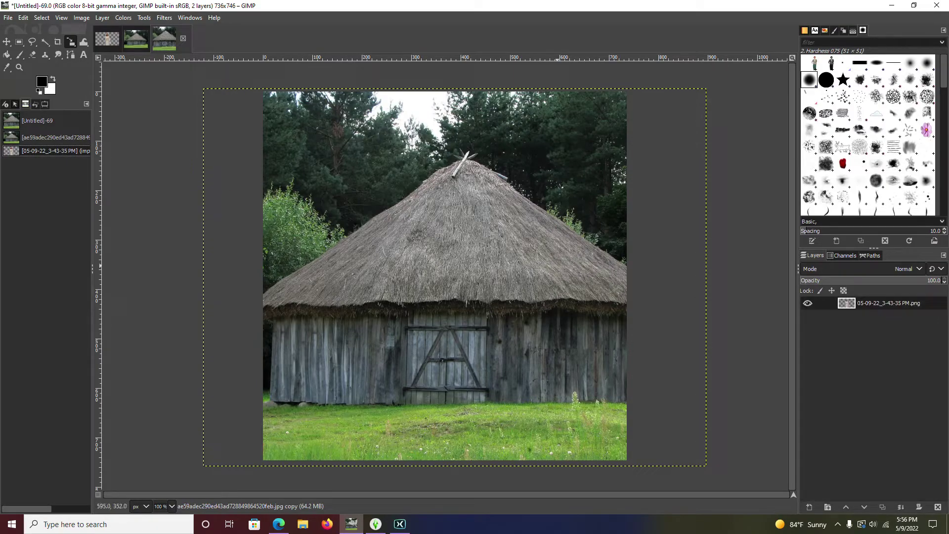
pyautogui.moveTo(888, 303); pyautogui.dragTo(647, 374)
pyautogui.moveTo(341, 149); pyautogui.dragTo(443, 206)
pyautogui.moveTo(608, 347); pyautogui.dragTo(404, 202)
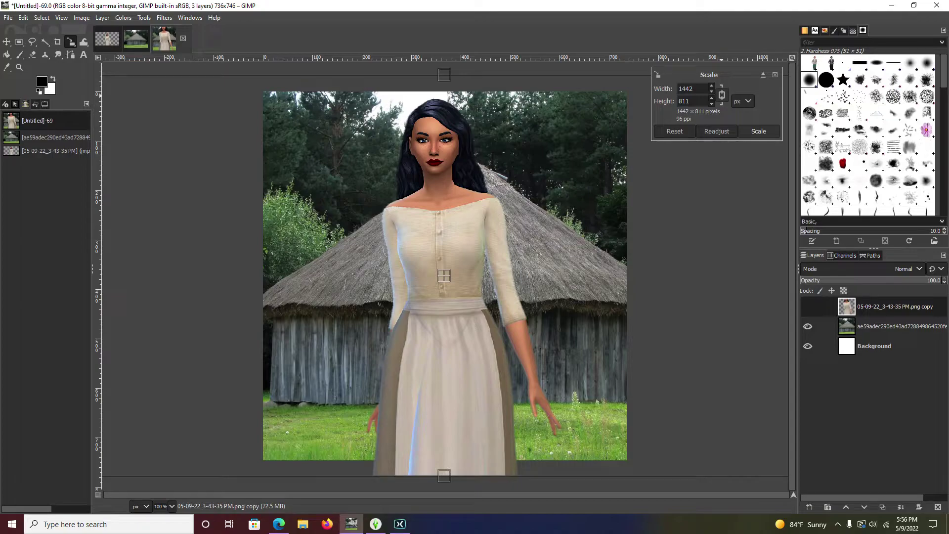
# - Undo a distorted unlinked resize, then scale the character to 1393×783
pyautogui.click(723, 95)
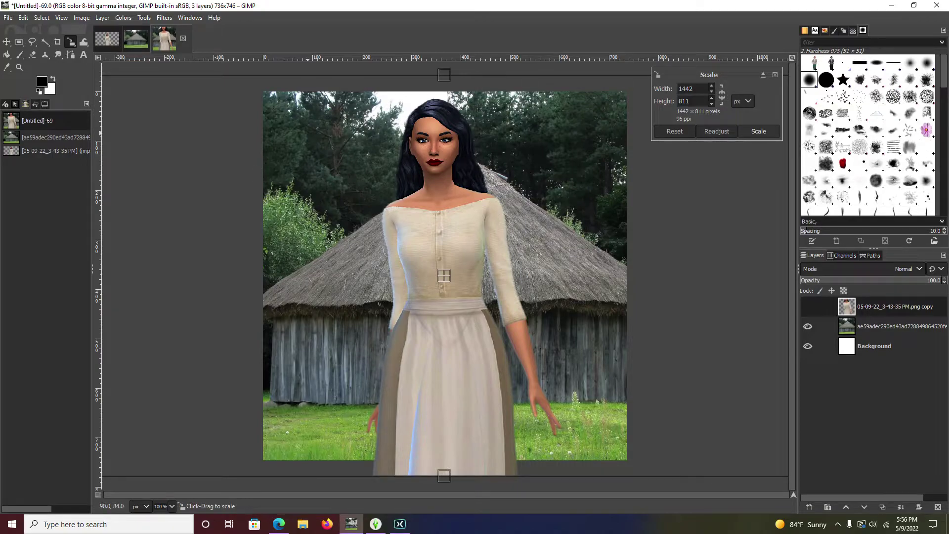
pyautogui.moveTo(307, 133); pyautogui.dragTo(475, 174)
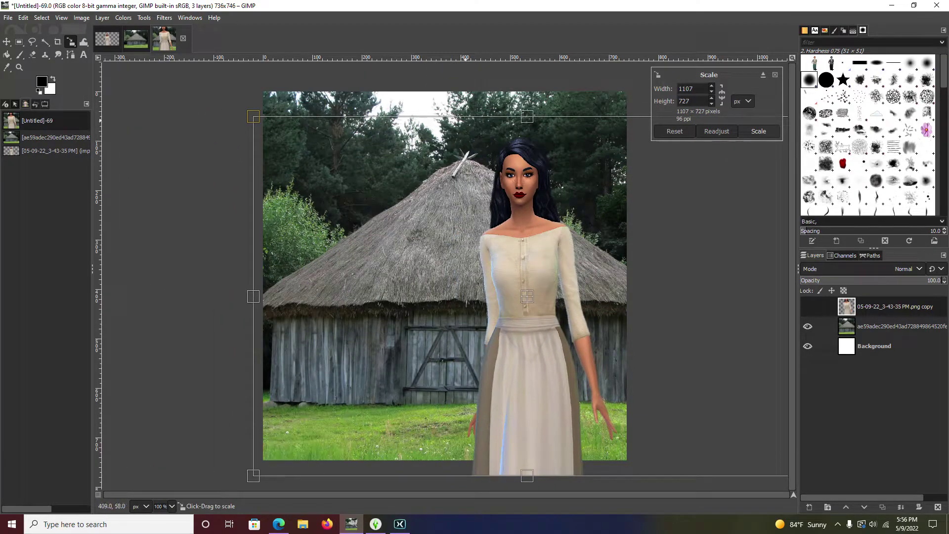
pyautogui.hotkey('ctrl', 'z')
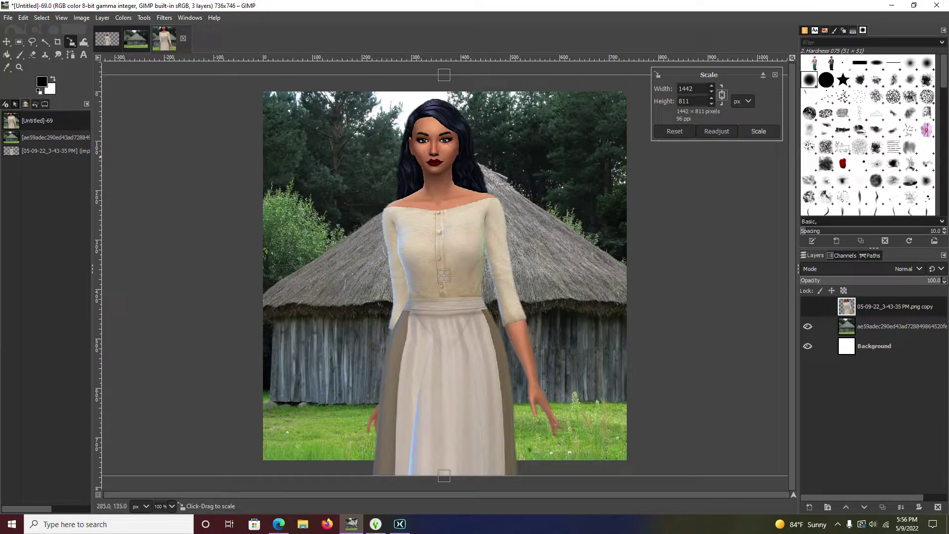
pyautogui.moveTo(340, 137); pyautogui.dragTo(351, 143)
pyautogui.moveTo(671, 422); pyautogui.dragTo(656, 407)
pyautogui.moveTo(326, 118); pyautogui.dragTo(321, 115)
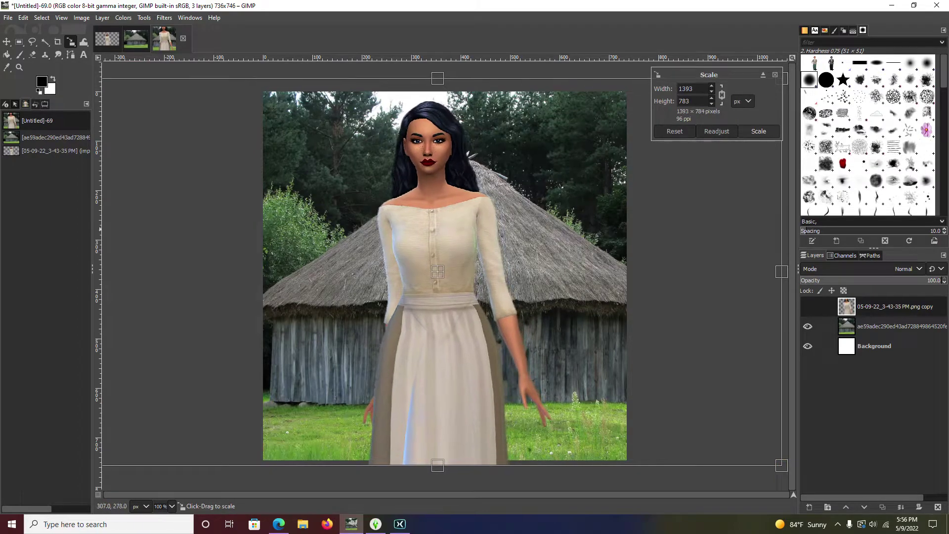
# - Position the character in front of the hut and pull her bottom edge to the image bottom
pyautogui.moveTo(442, 272); pyautogui.dragTo(444, 272)
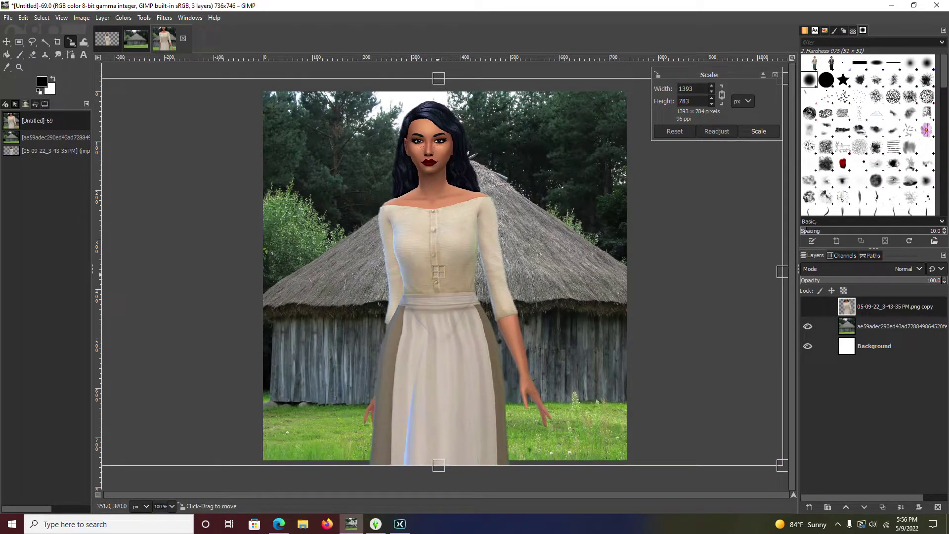
pyautogui.press('+')
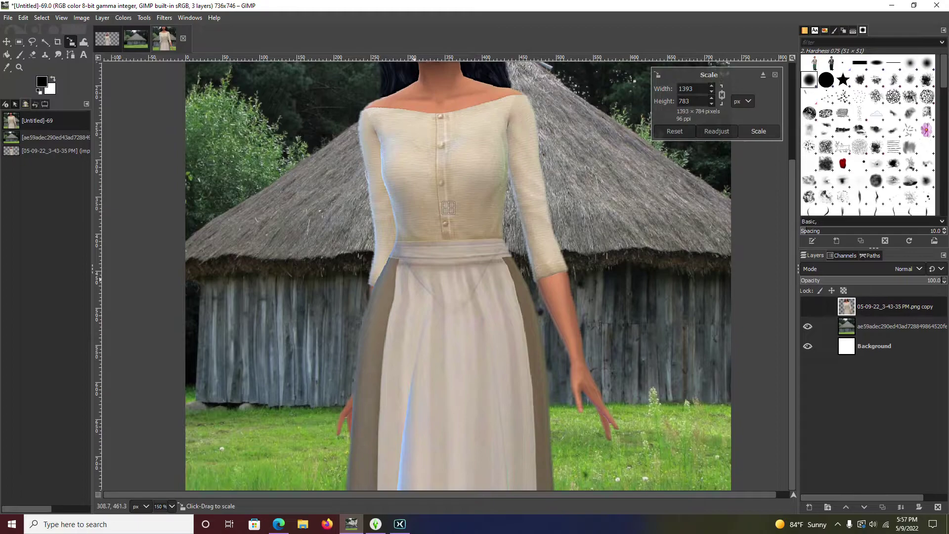
pyautogui.press('+')
pyautogui.scroll(-2, 412, 346)
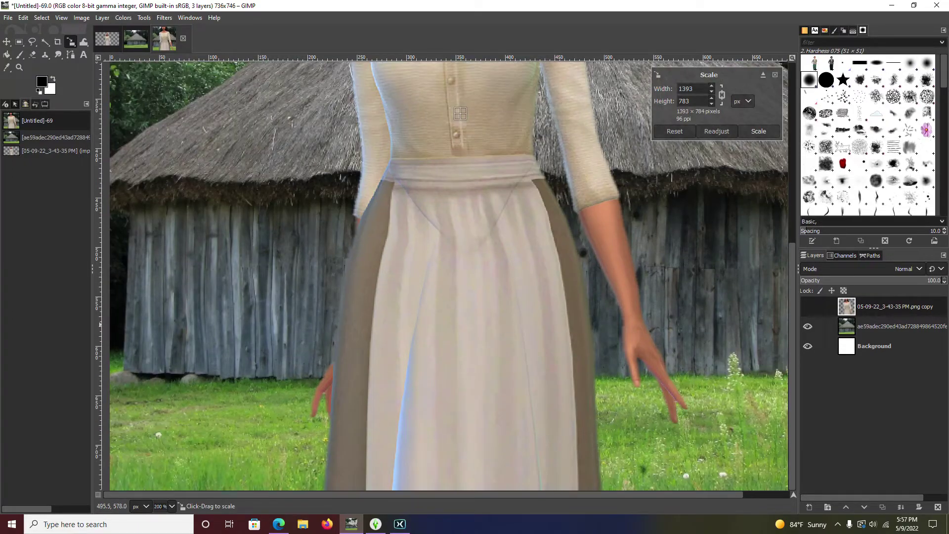
pyautogui.scroll(-1, 632, 294)
pyautogui.scroll(2, 573, 260)
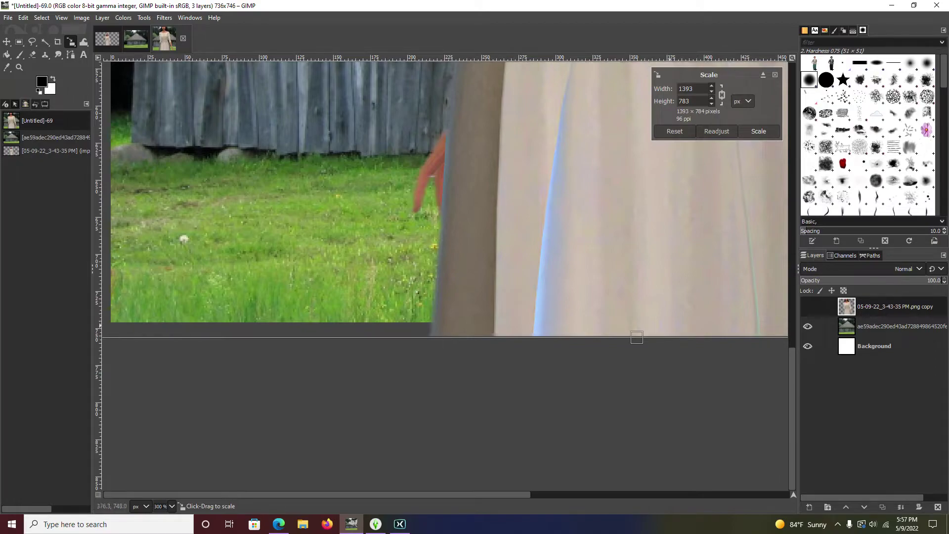
pyautogui.moveTo(637, 336); pyautogui.dragTo(637, 303)
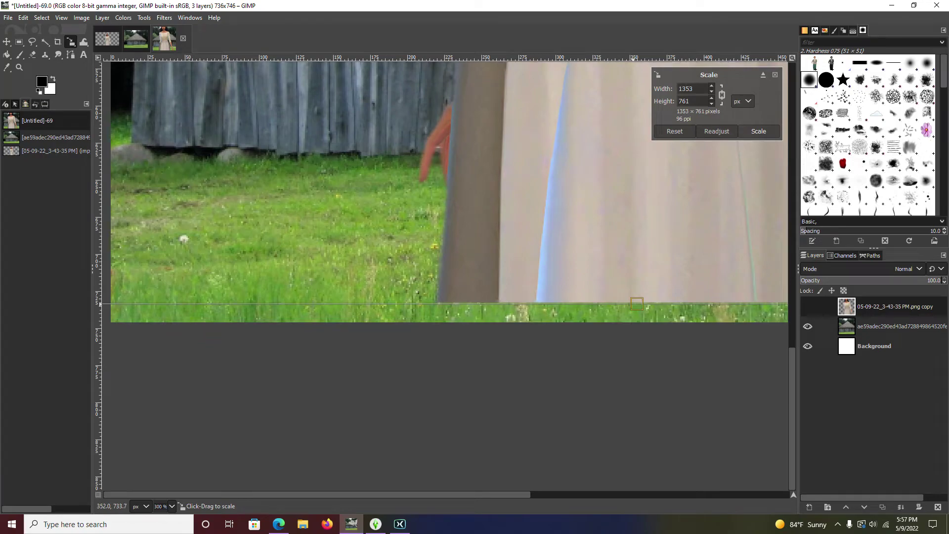
# - Cut the character layer and restore it with undo, zooming to check the image bottom
pyautogui.hotkey('ctrl', 'x')
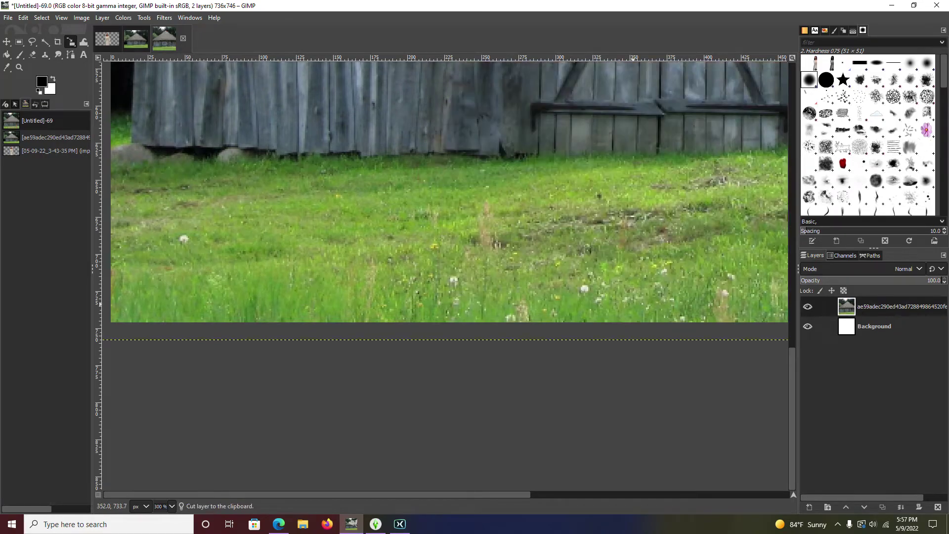
pyautogui.hotkey('ctrl', 'z')
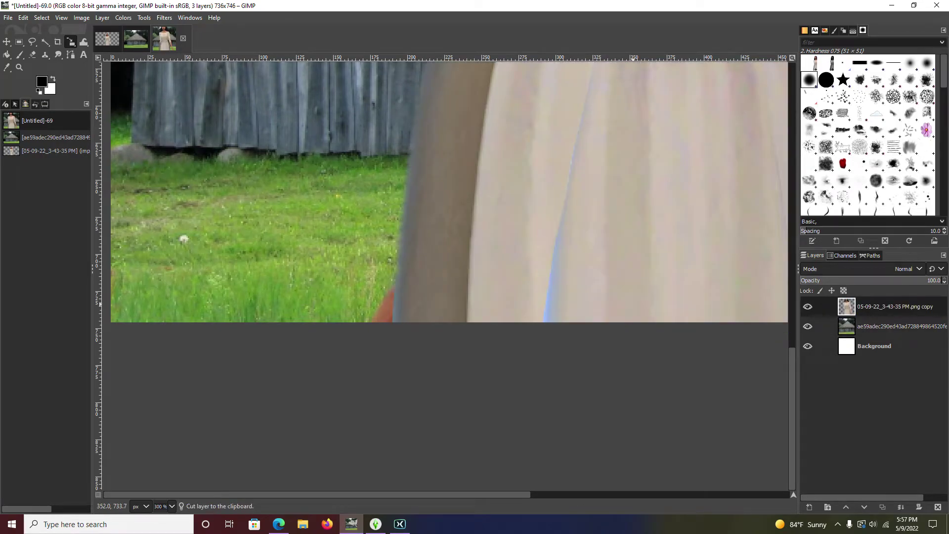
pyautogui.scroll(-4, 620, 258)
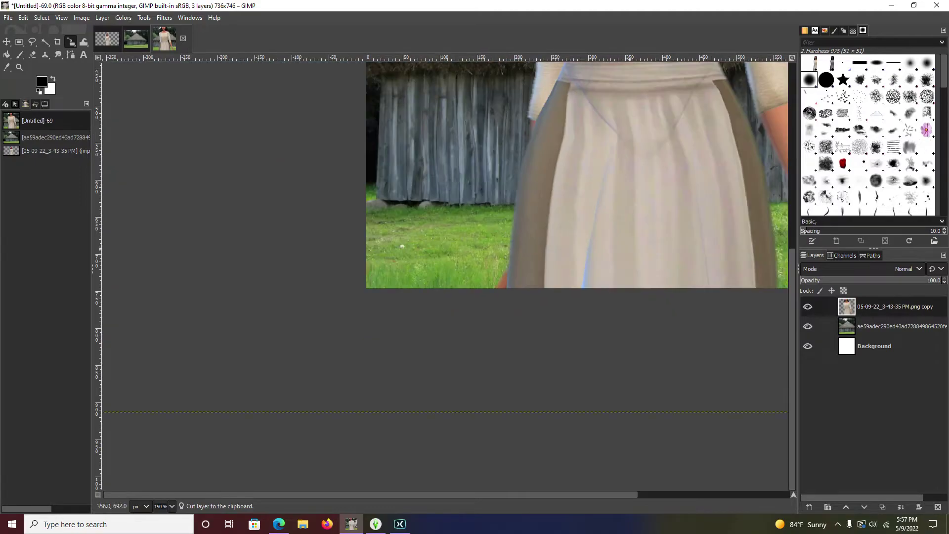
pyautogui.scroll(2, 681, 335)
pyautogui.press('+')
pyautogui.press('+')
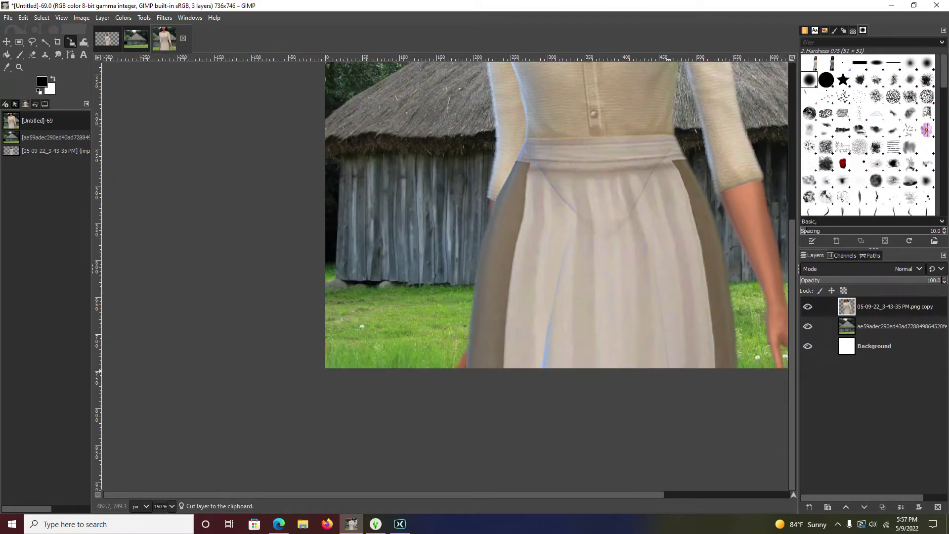
pyautogui.press('-')
pyautogui.press('-')
pyautogui.press('-')
pyautogui.press('-')
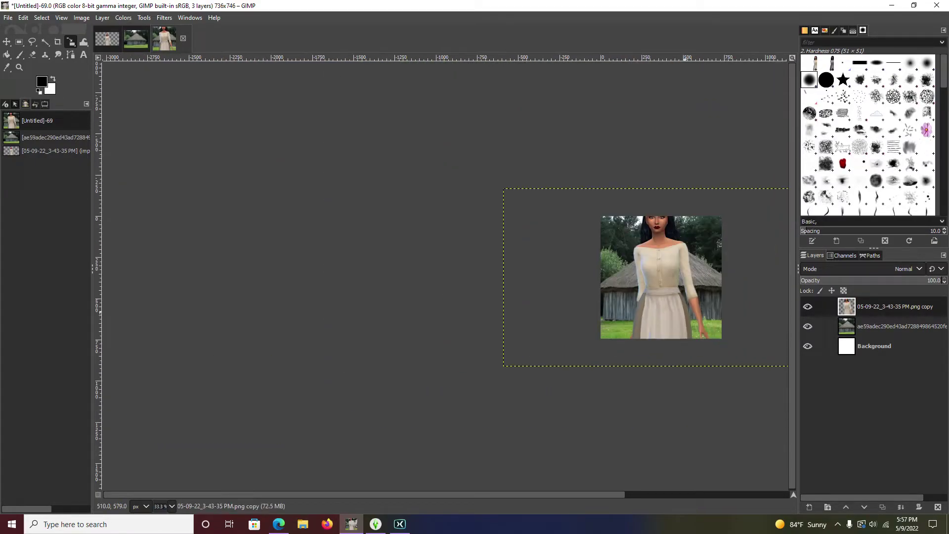
pyautogui.press('+')
pyautogui.scroll(1, 575, 196)
# - Shrink the character layer to 1412×794 and nudge it slightly up and left
pyautogui.moveTo(441, 197); pyautogui.dragTo(475, 241)
pyautogui.scroll(-2, 475, 242)
pyautogui.scroll(2, 640, 265)
pyautogui.moveTo(435, 210); pyautogui.dragTo(471, 230)
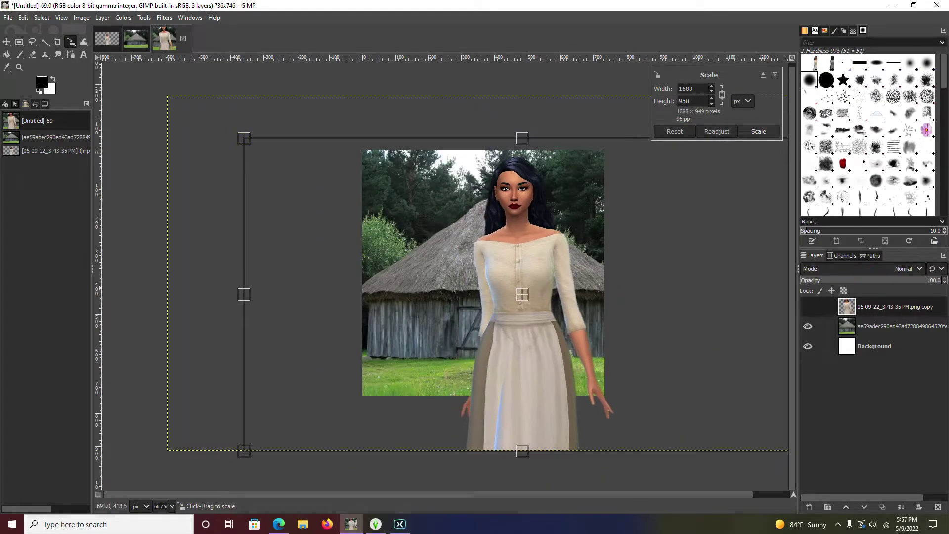
pyautogui.moveTo(682, 329); pyautogui.dragTo(602, 283)
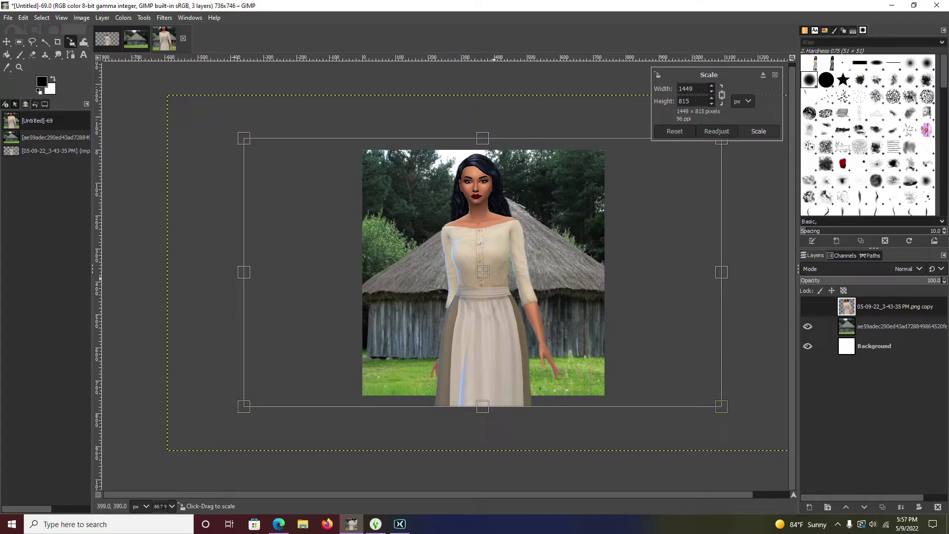
pyautogui.moveTo(346, 196); pyautogui.dragTo(358, 204)
pyautogui.moveTo(489, 275); pyautogui.dragTo(482, 267)
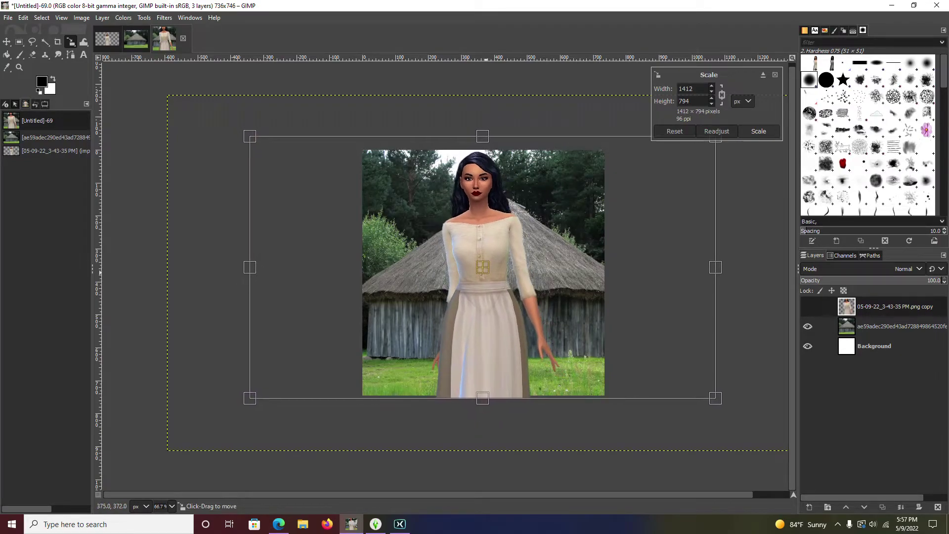
# - Check the skirt's lower edge and alignment at high zoom, then apply the 1412×794 scale
pyautogui.scroll(1, 430, 313)
pyautogui.scroll(1, 487, 235)
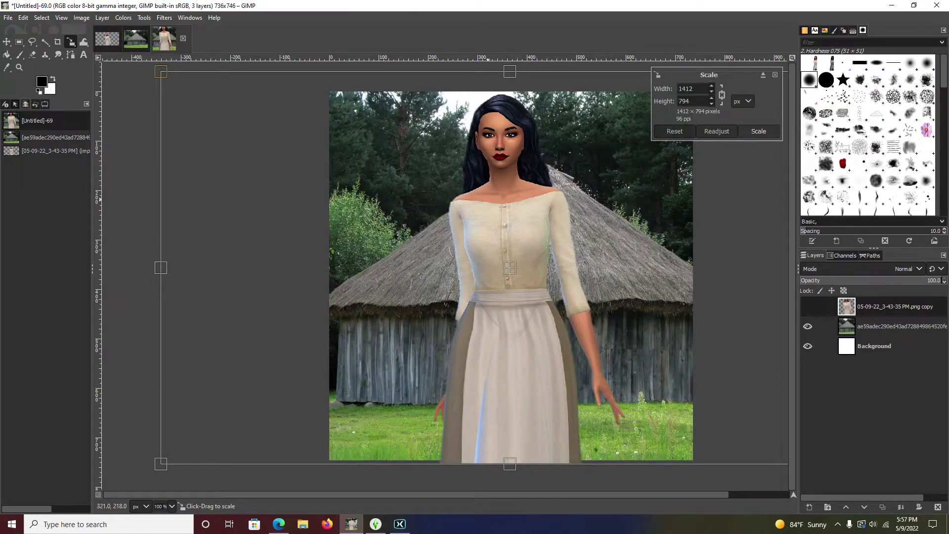
pyautogui.press('+')
pyautogui.press('+')
pyautogui.press('+')
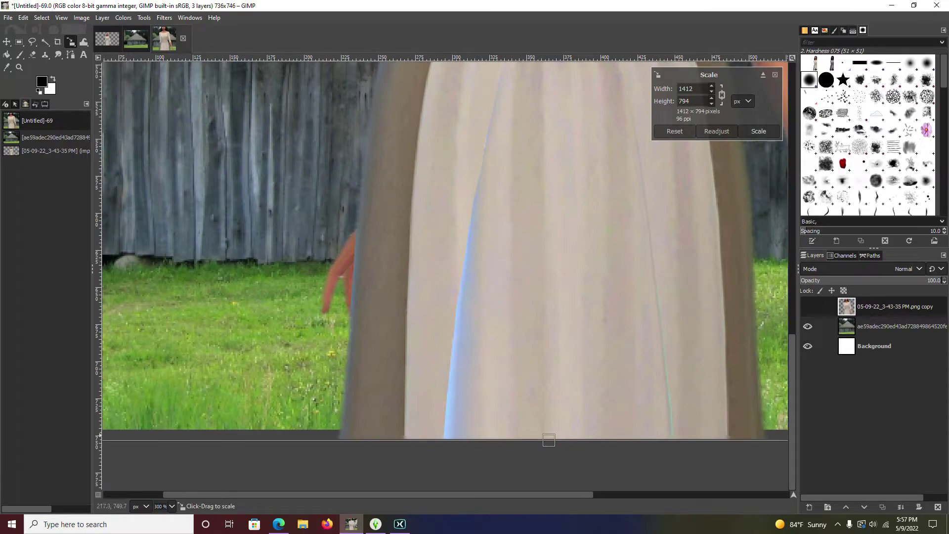
pyautogui.scroll(-2, 494, 406)
pyautogui.scroll(3, 563, 449)
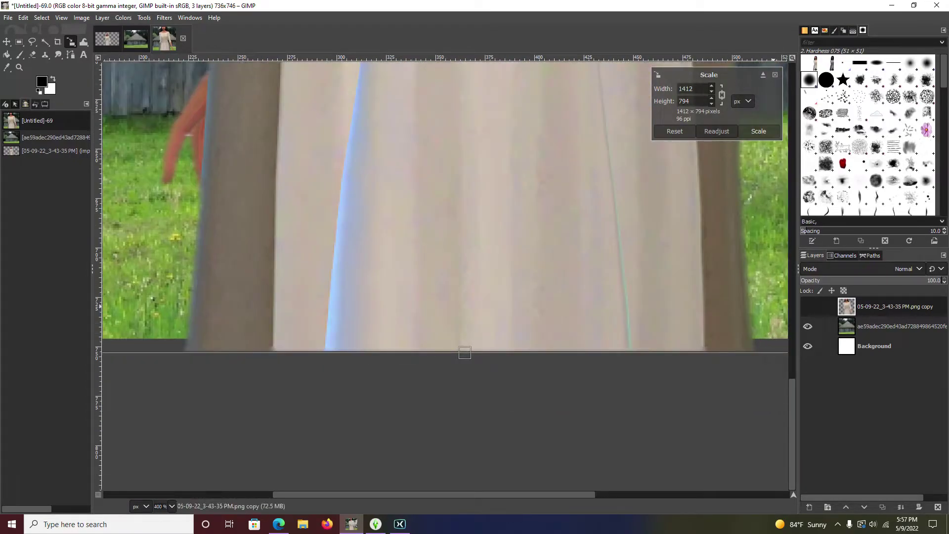
pyautogui.moveTo(933, 280)
pyautogui.mouseDown()
pyautogui.moveTo(847, 280)
pyautogui.moveTo(943, 281)
pyautogui.mouseUp()
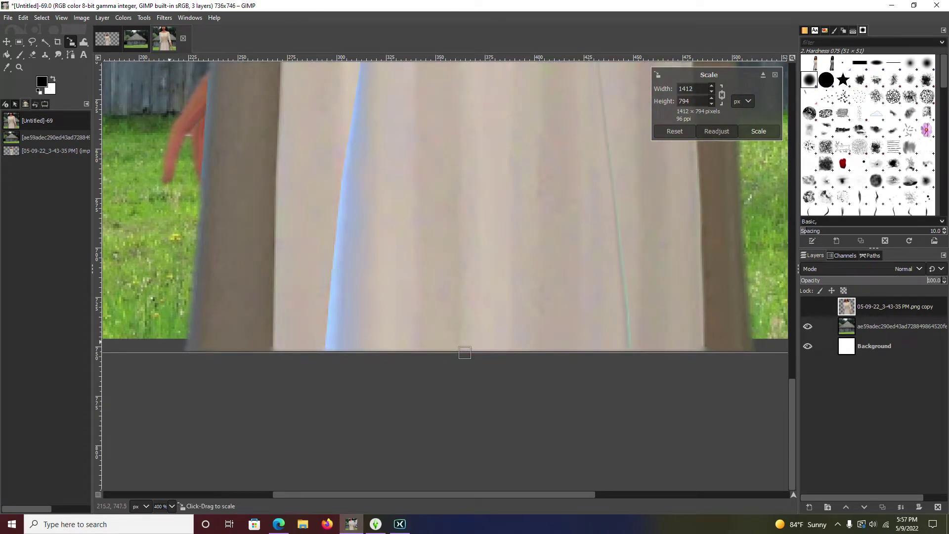
pyautogui.press('-')
pyautogui.press('-')
pyautogui.press('-')
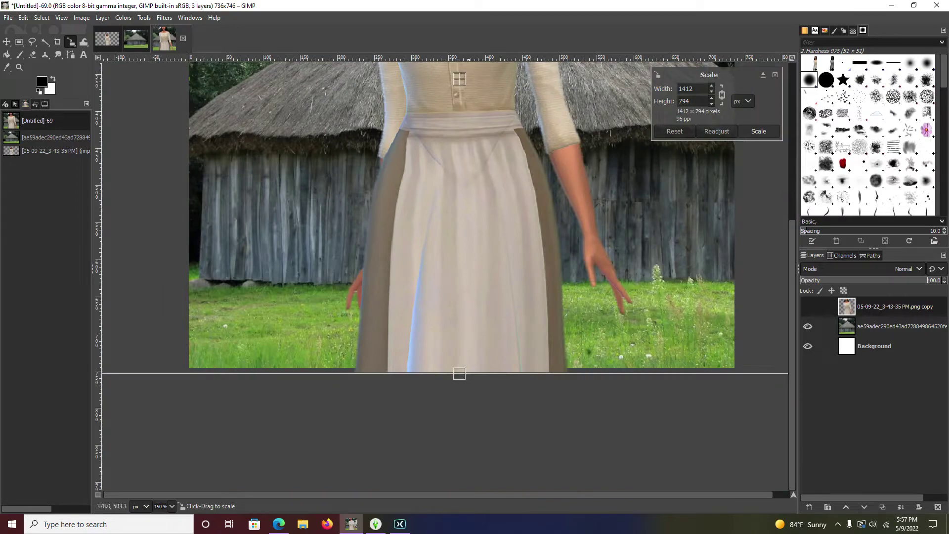
pyautogui.scroll(1, 487, 209)
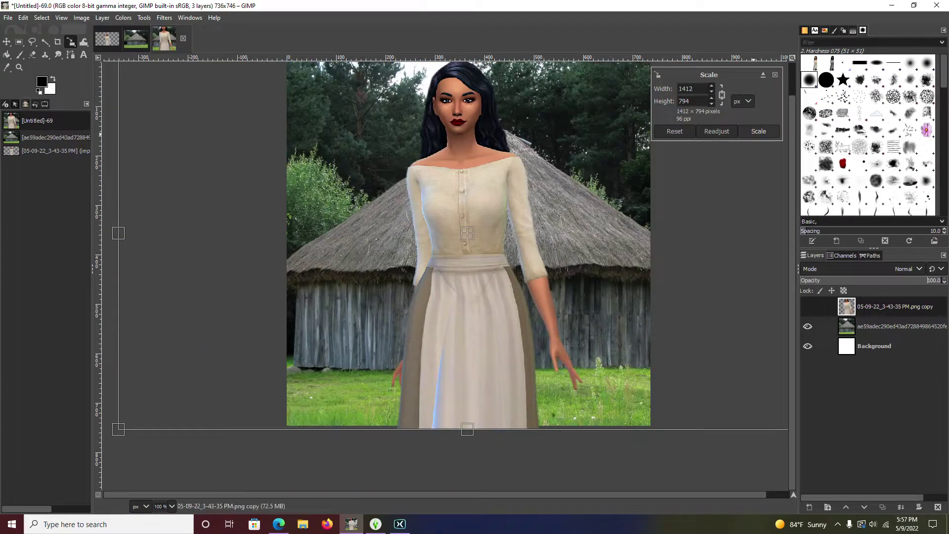
pyautogui.click(759, 131)
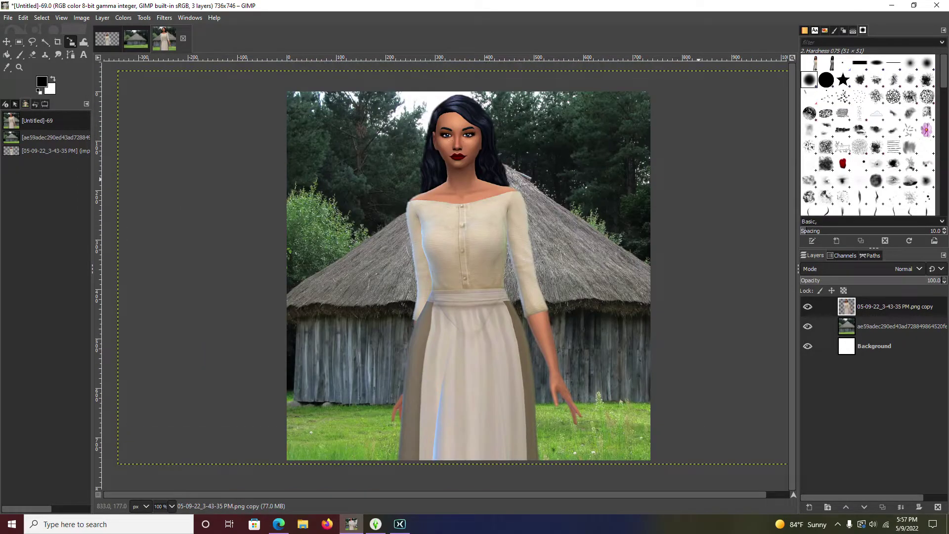
pyautogui.scroll(-1, 694, 165)
pyautogui.scroll(1, 739, 187)
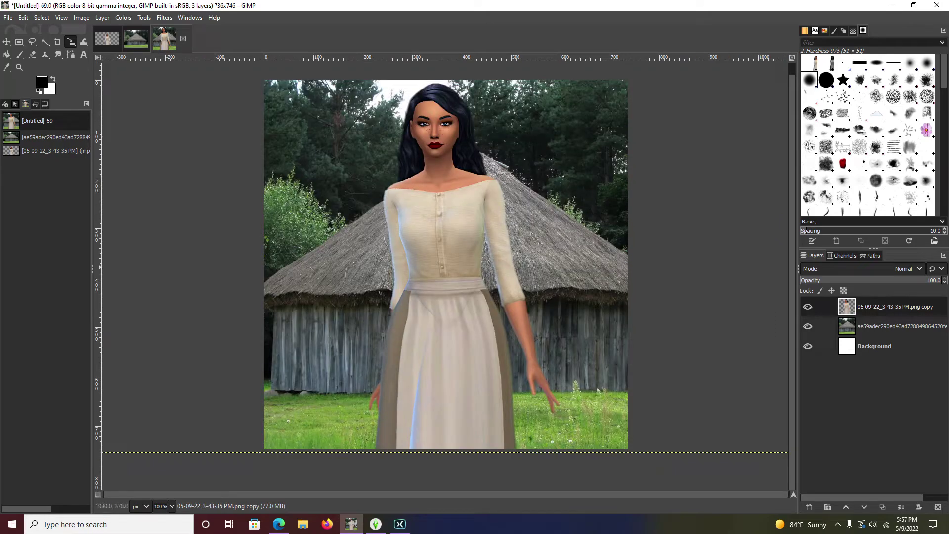
pyautogui.click(882, 327)
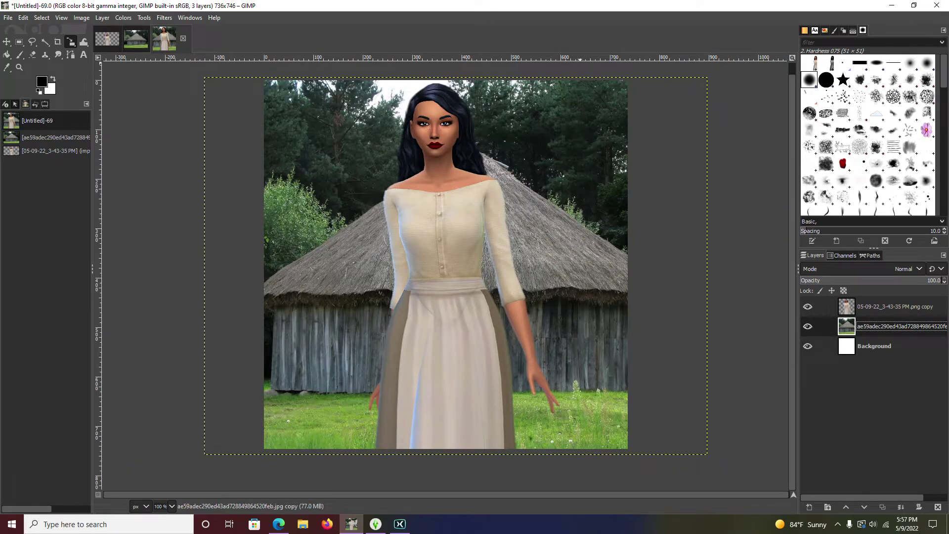
pyautogui.click(123, 17)
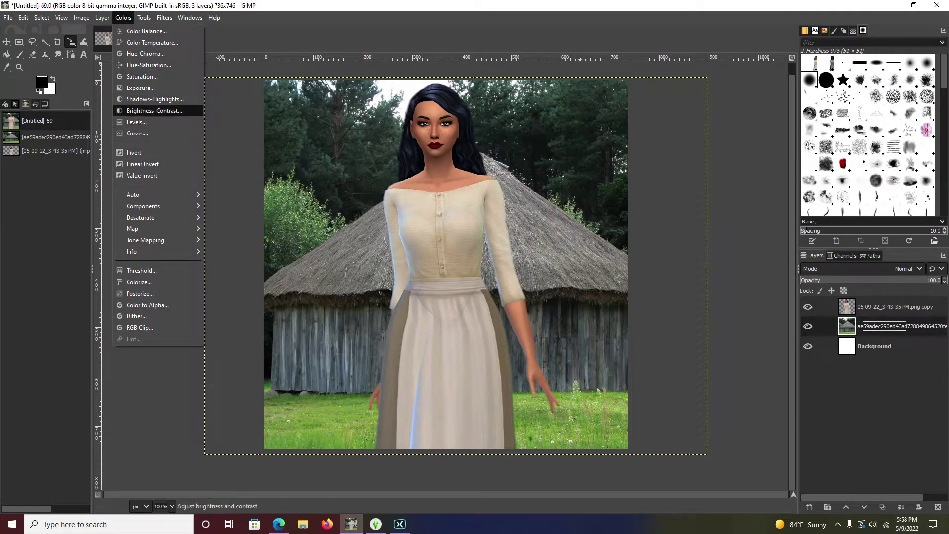
pyautogui.click(147, 110)
pyautogui.click(149, 91)
pyautogui.click(151, 105)
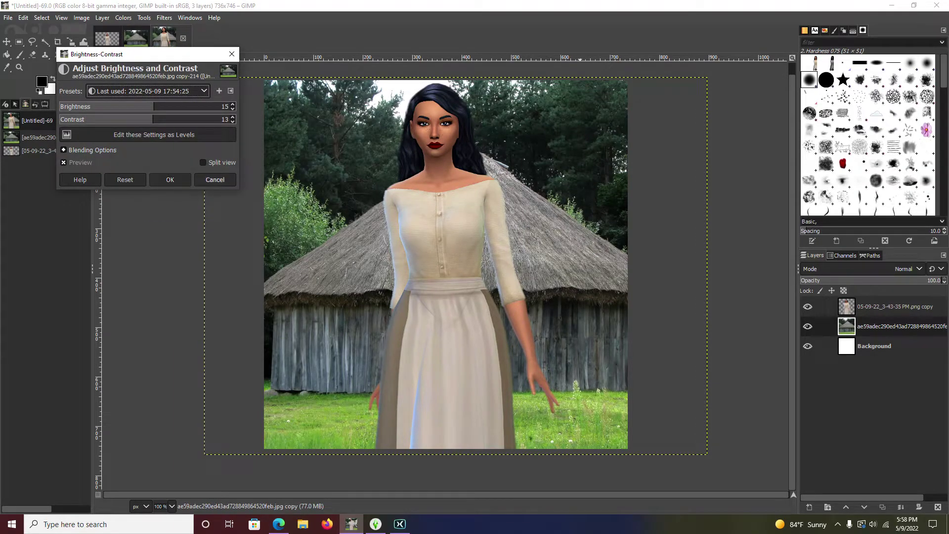
pyautogui.click(215, 180)
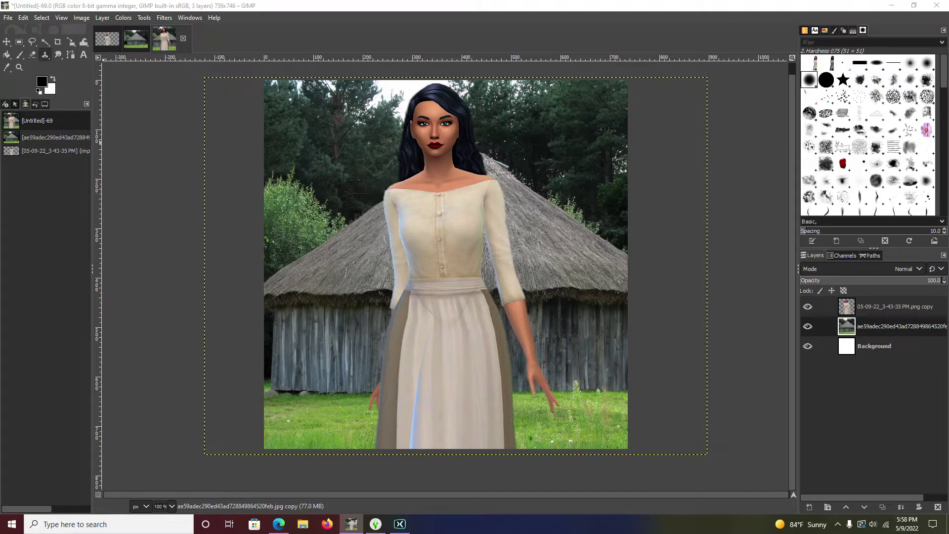
pyautogui.click(58, 55)
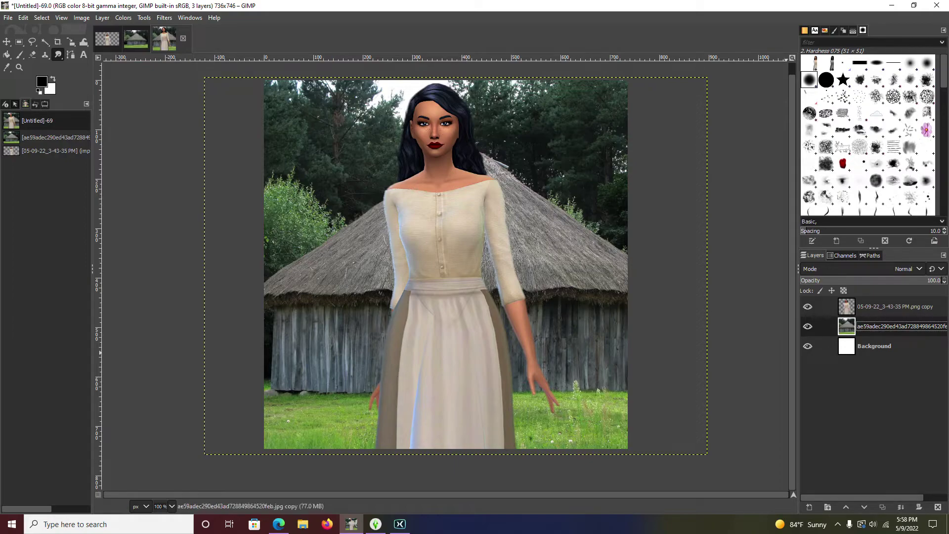
# - Select the Background layer and bring up the File menu to start the export
pyautogui.click(874, 346)
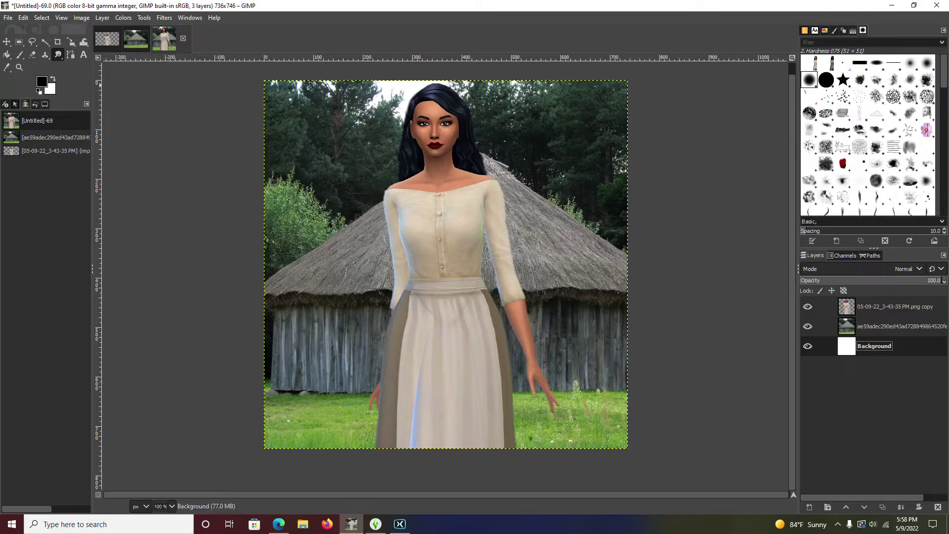
pyautogui.click(8, 18)
pyautogui.click(30, 172)
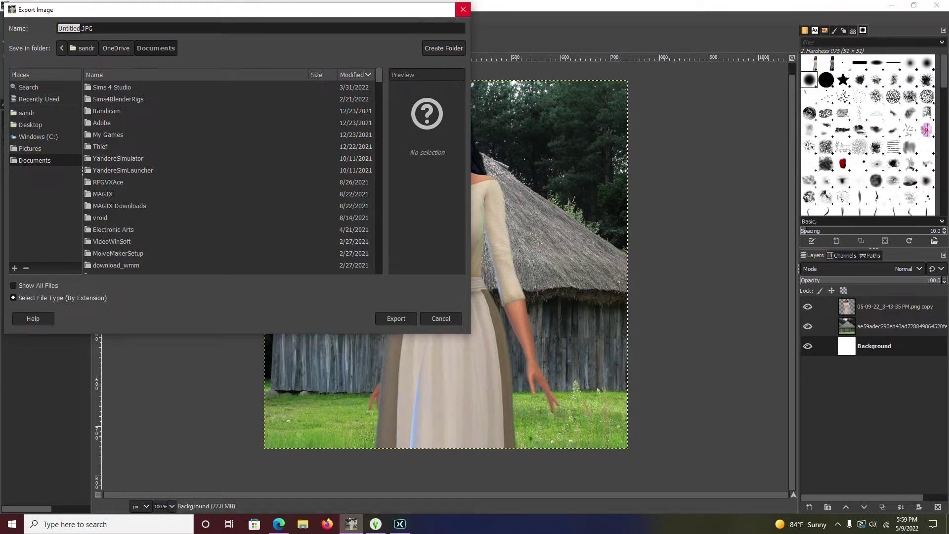
pyautogui.click(464, 10)
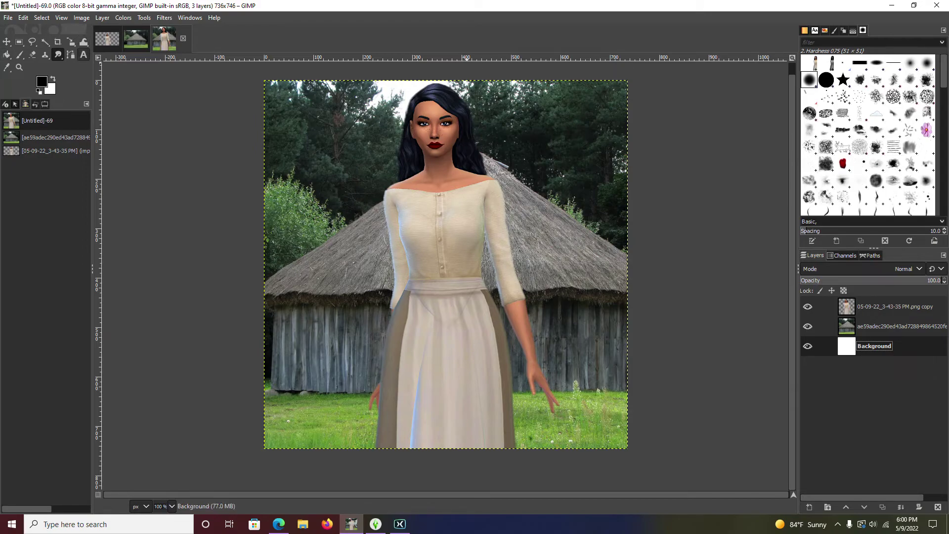
pyautogui.click(84, 54)
# - Draw a white text box, type 'H', and move the text layer above the hut photo
pyautogui.click(876, 326)
pyautogui.click(874, 347)
pyautogui.moveTo(281, 146); pyautogui.dragTo(613, 311)
pyautogui.click(427, 138)
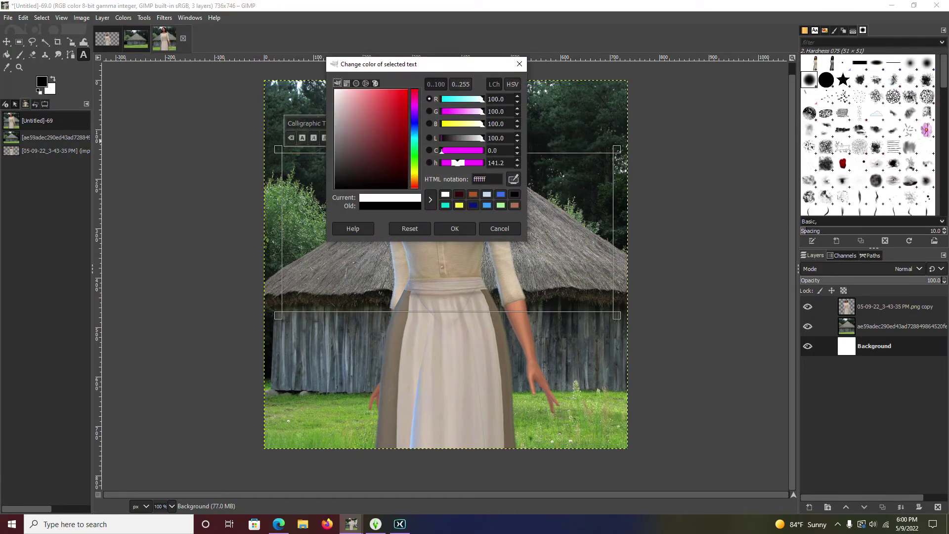
pyautogui.click(455, 228)
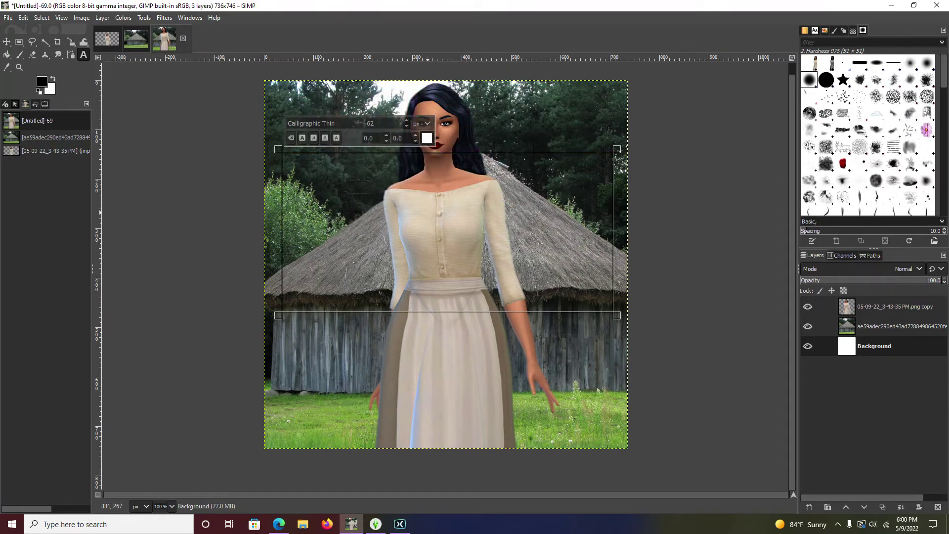
pyautogui.write('H')
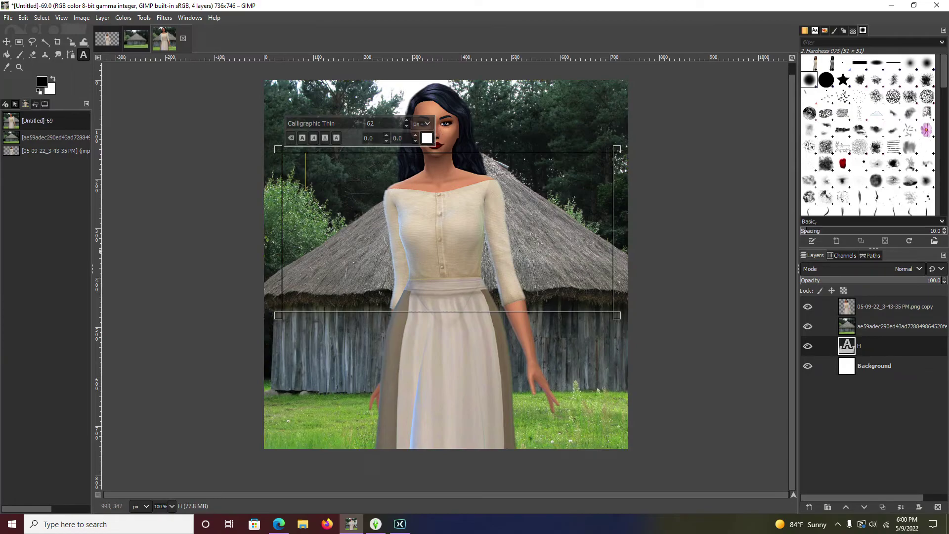
pyautogui.moveTo(885, 349); pyautogui.dragTo(890, 327)
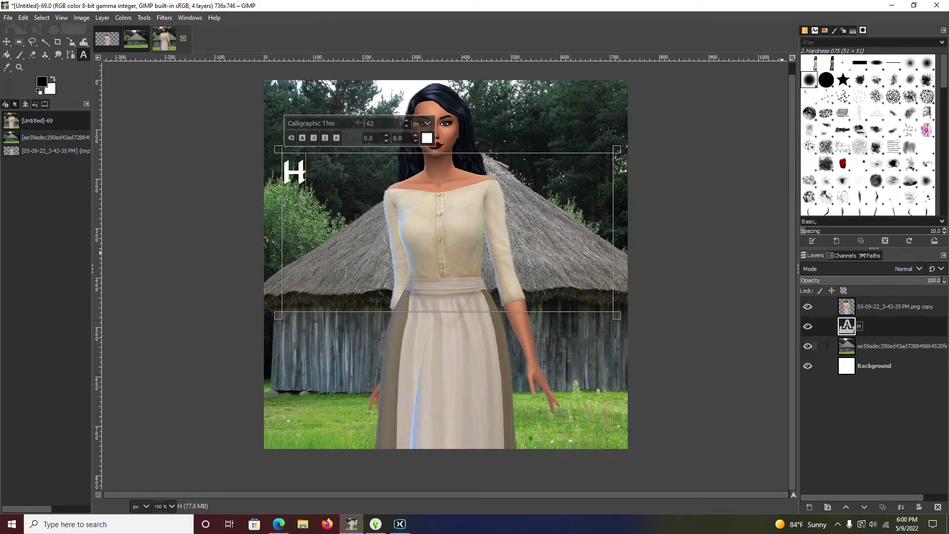
pyautogui.press('i')
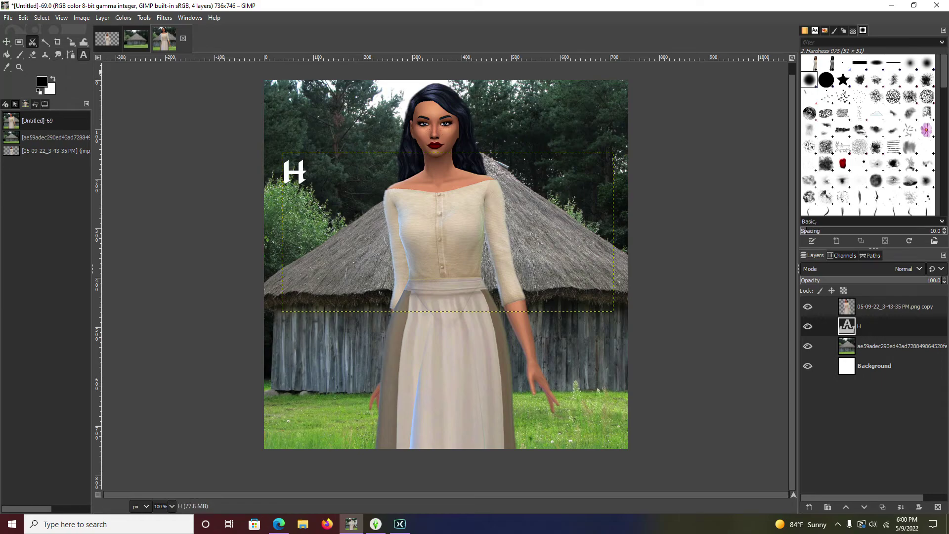
# - Extend the text to 'Hi', then erase it and select the Background layer
pyautogui.click(83, 55)
pyautogui.click(346, 170)
pyautogui.write('i')
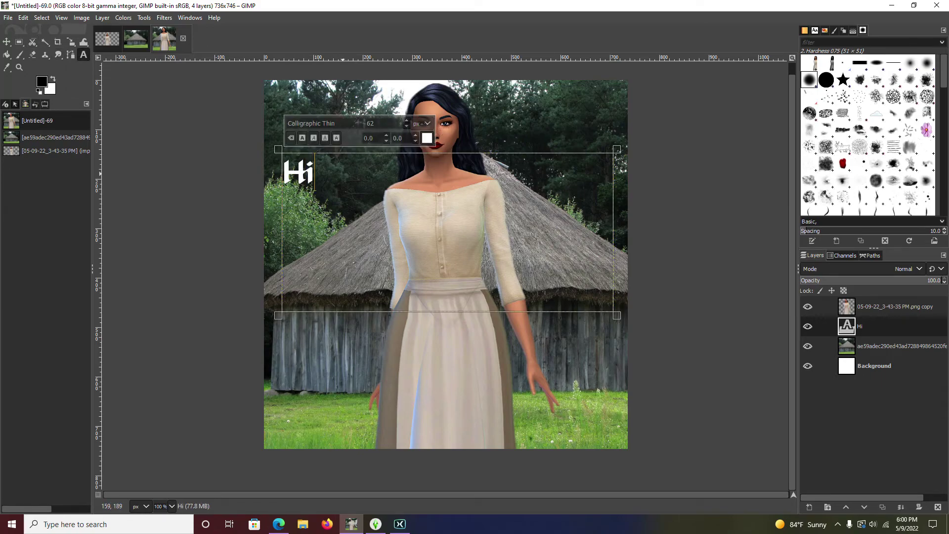
pyautogui.press('BackSpace')
pyautogui.press('BackSpace')
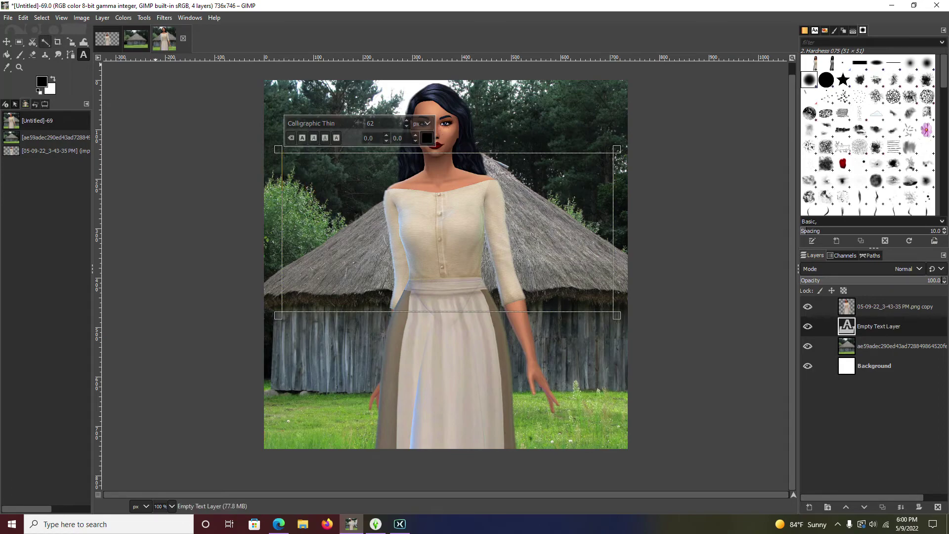
pyautogui.click(45, 42)
pyautogui.click(874, 366)
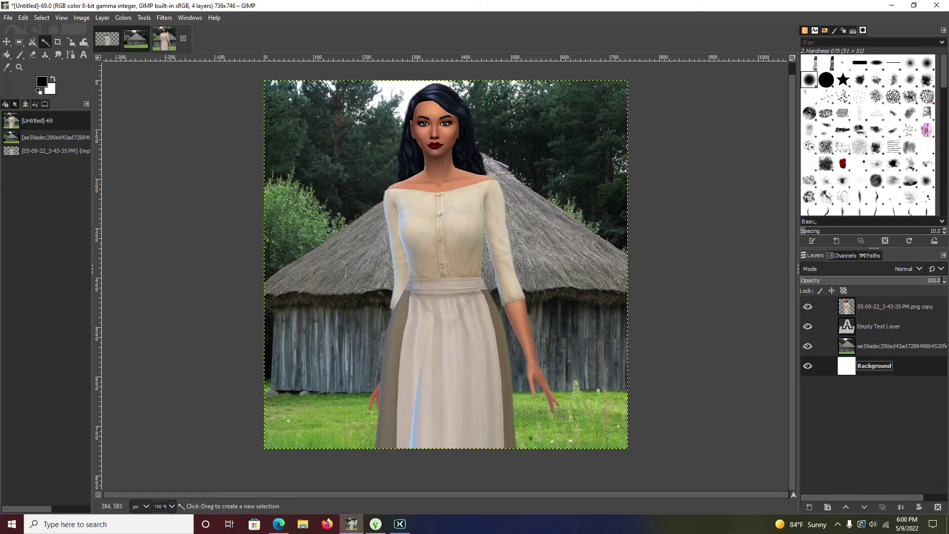